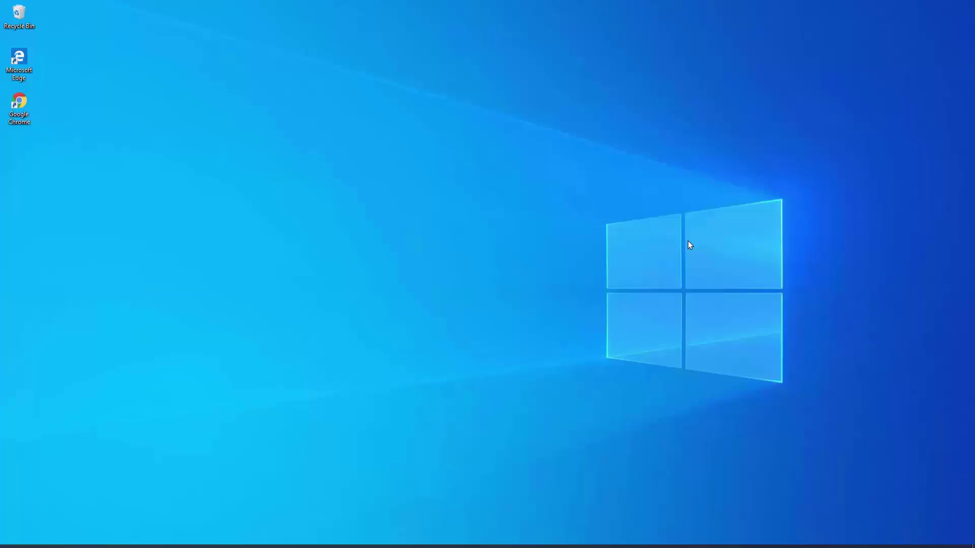
Bring up the Run box, which already holds rstrui.exe
key(super+r)
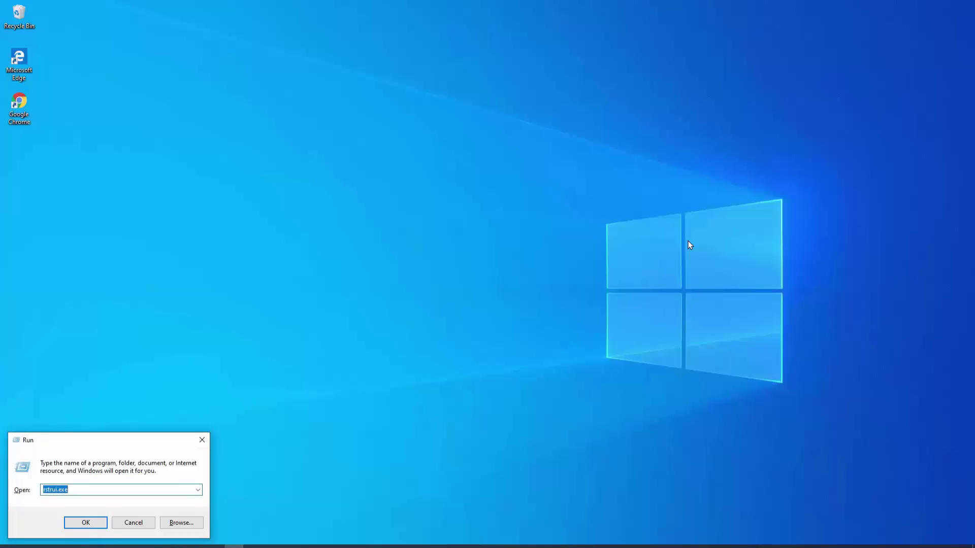
key(Return)
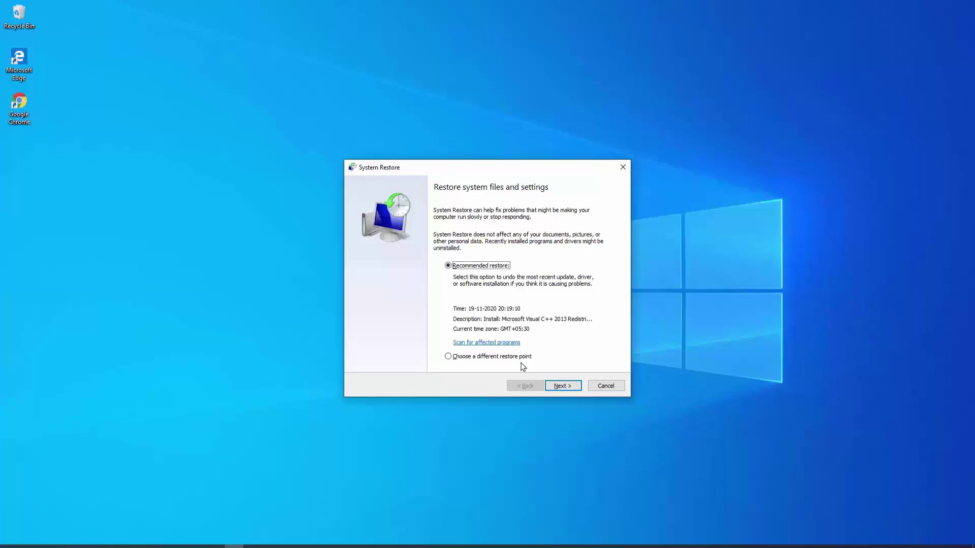
click(448, 357)
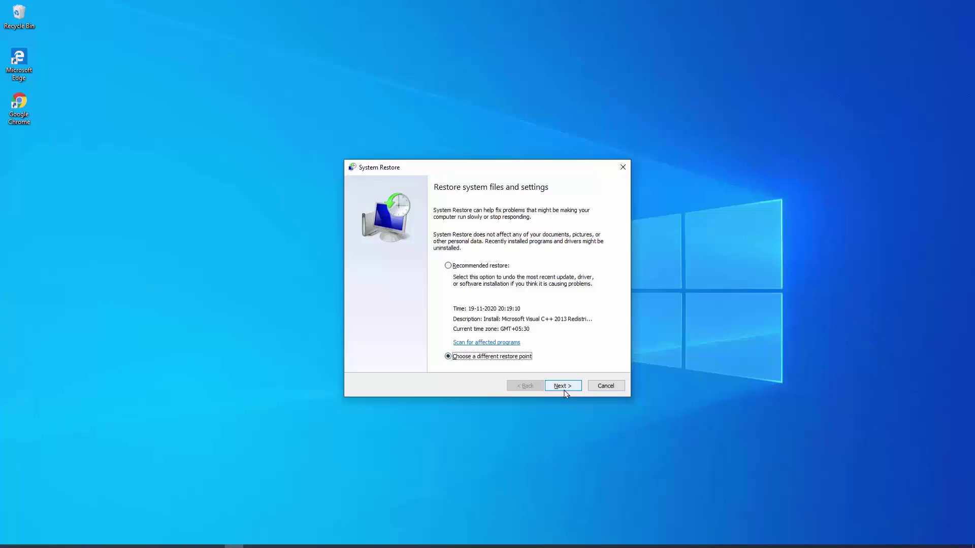
click(563, 387)
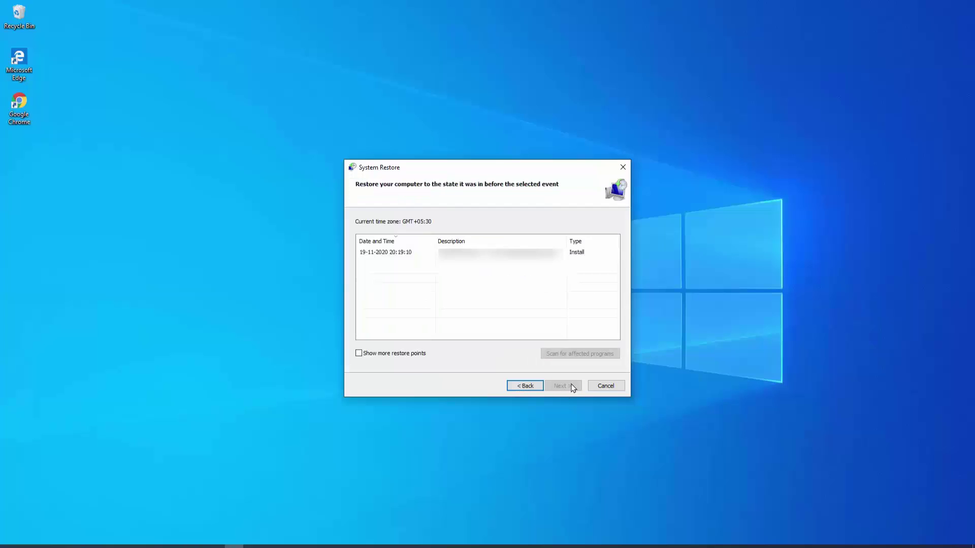
click(359, 354)
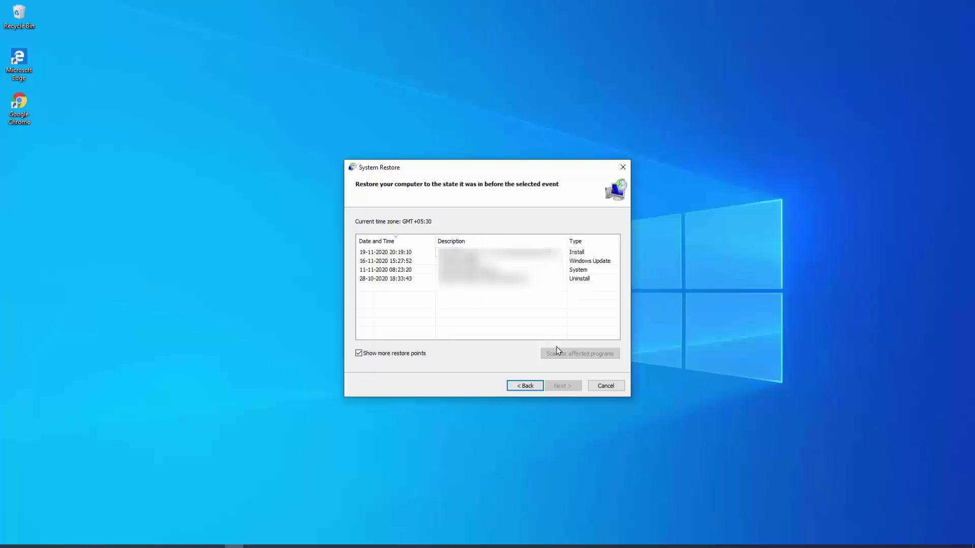
click(380, 255)
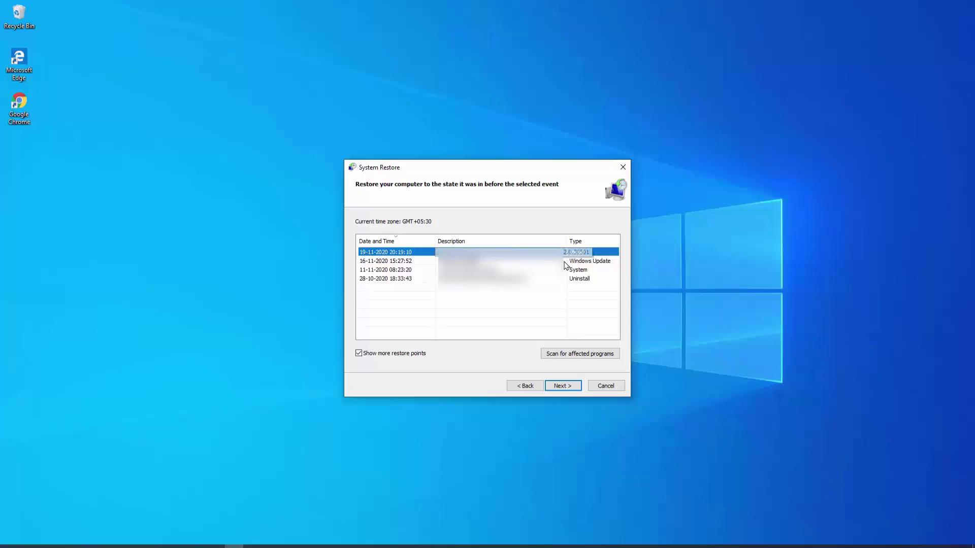
click(598, 387)
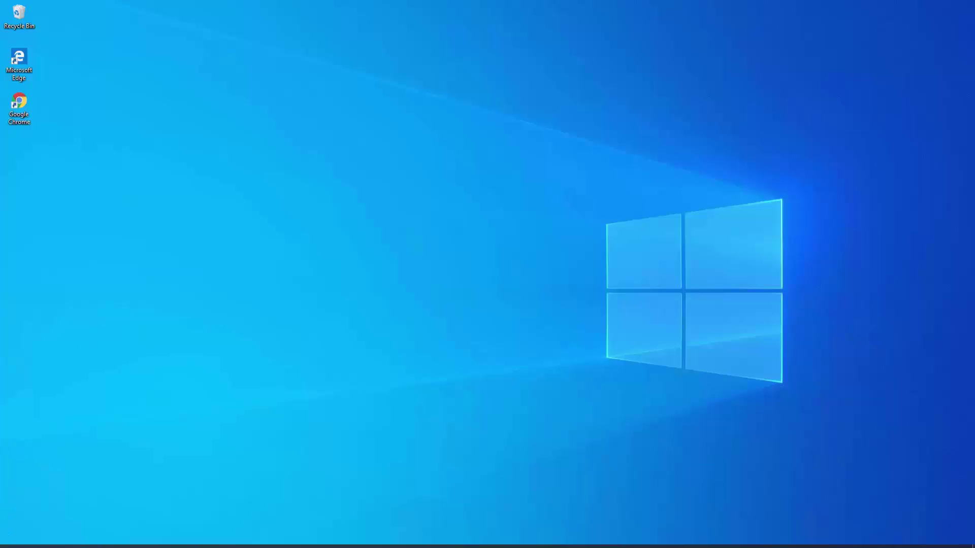
click(10, 546)
click(10, 512)
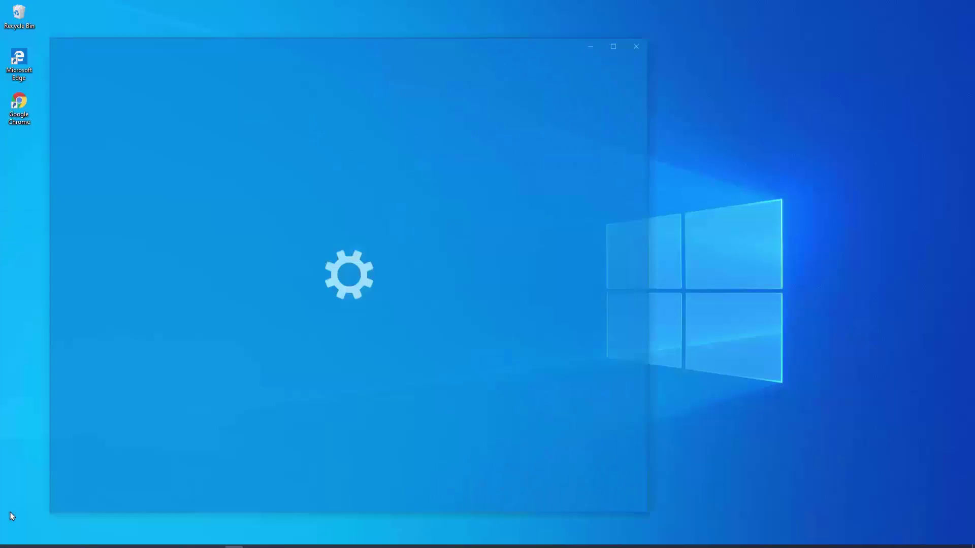
click(295, 333)
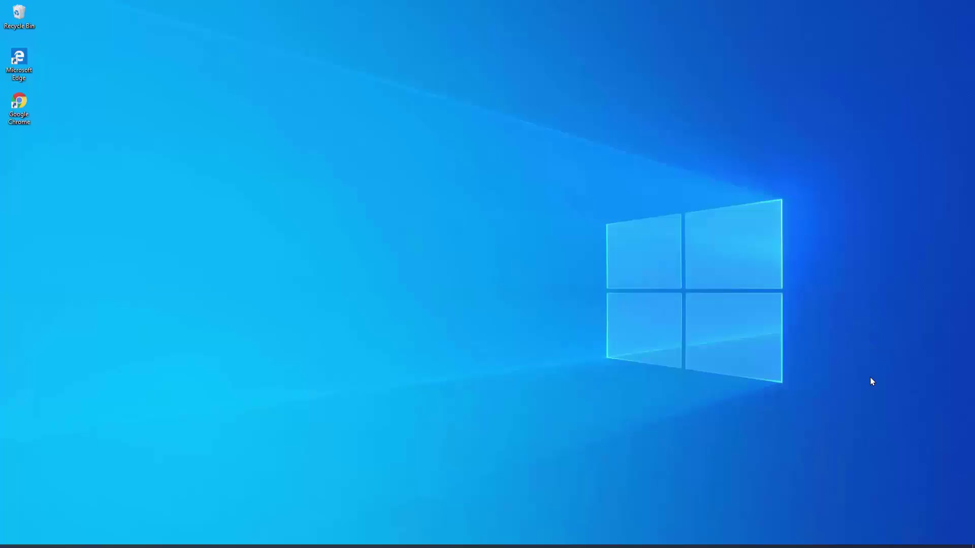
click(9, 546)
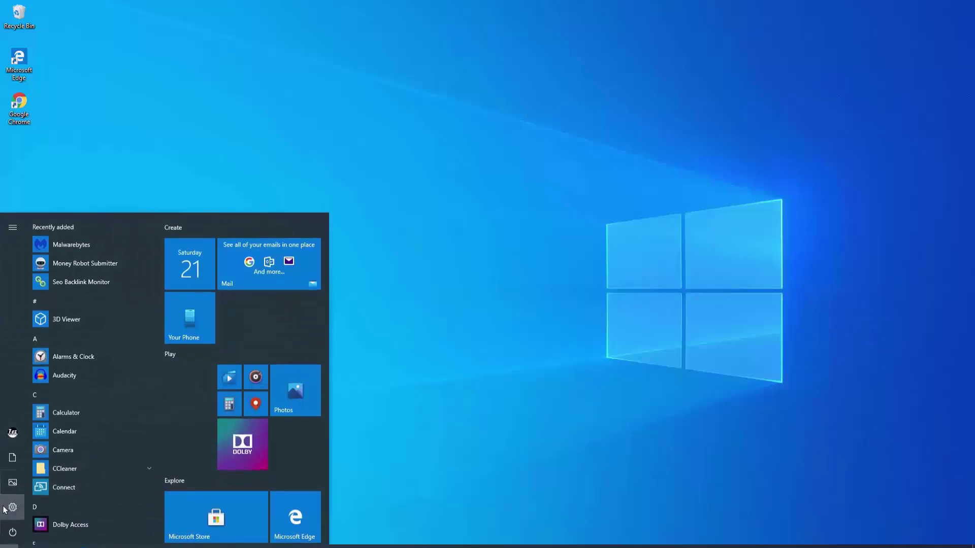
click(14, 512)
click(295, 346)
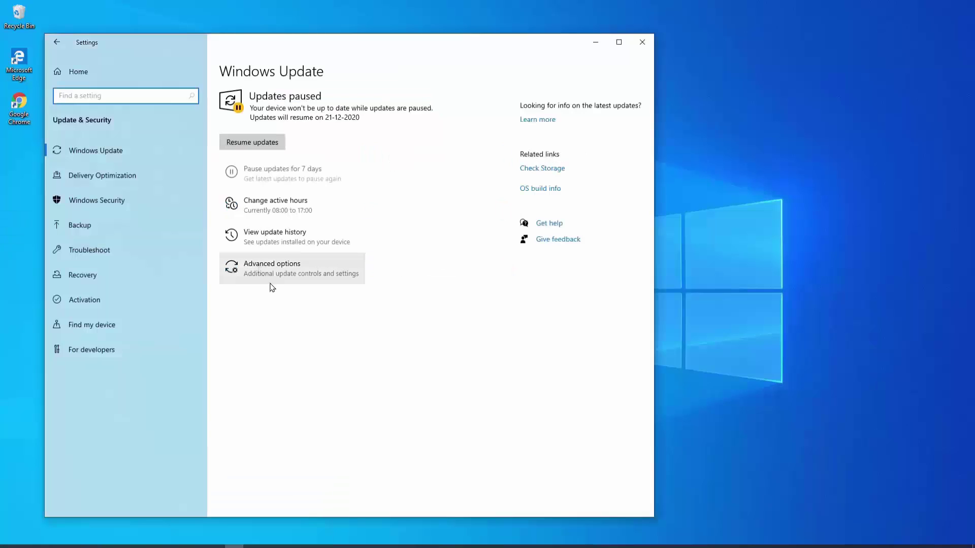
click(115, 251)
scroll(398, 300, down, 6)
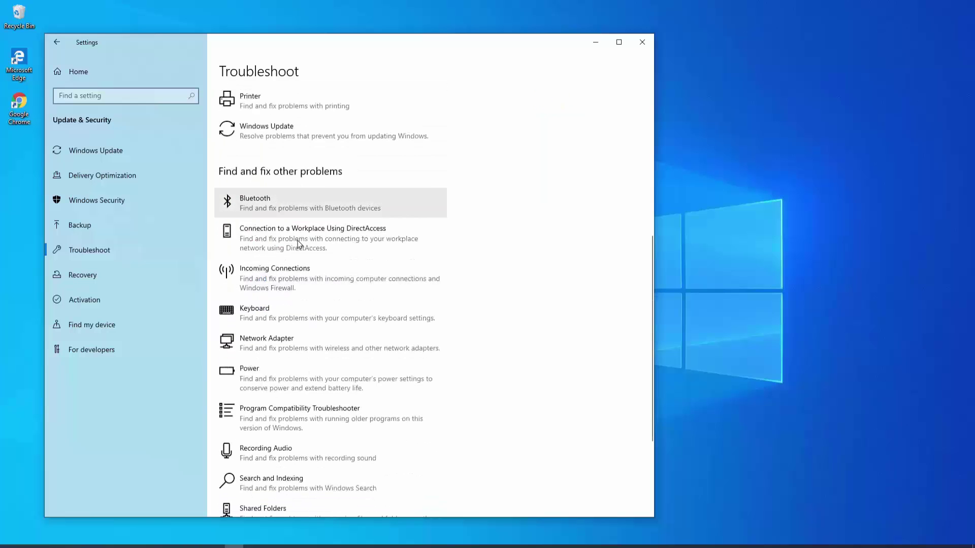
scroll(297, 219, up, 3)
click(296, 247)
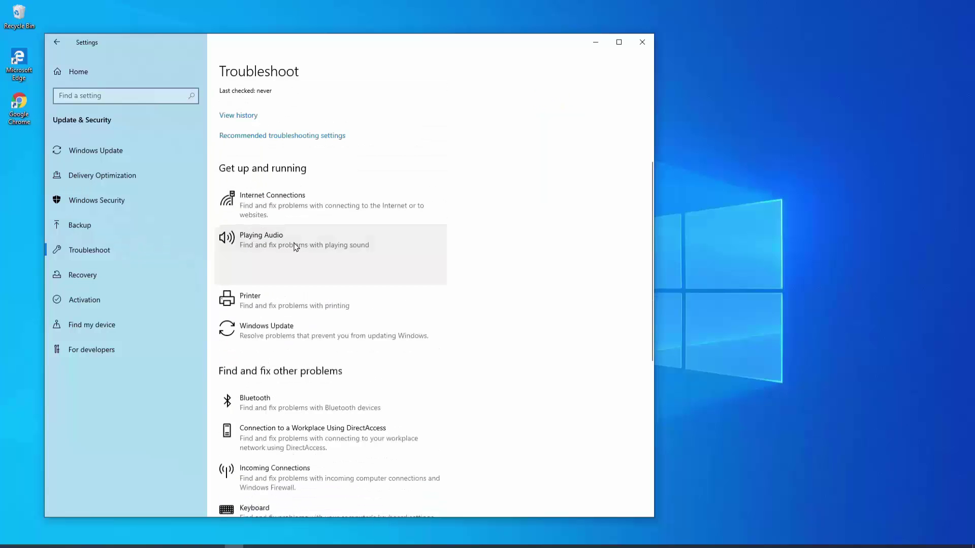
click(642, 42)
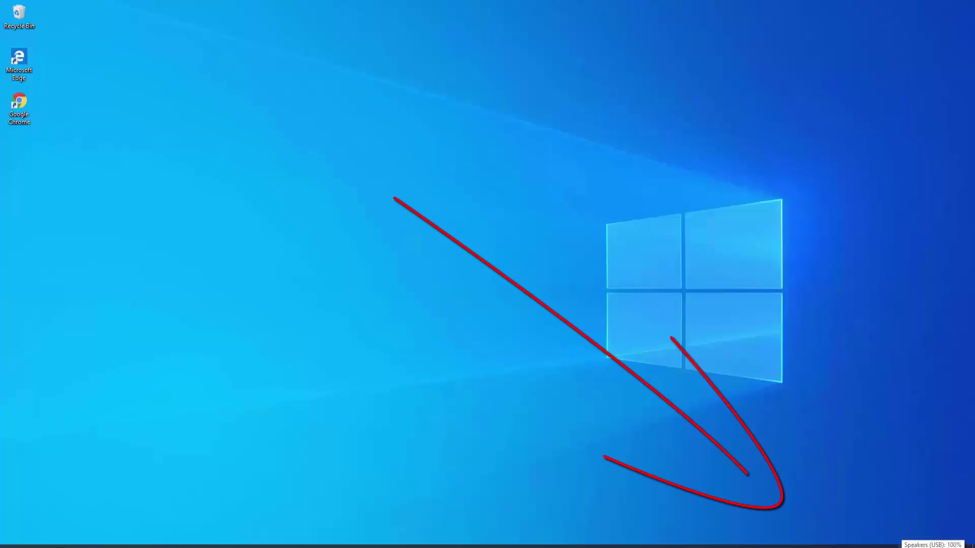
right_click(935, 546)
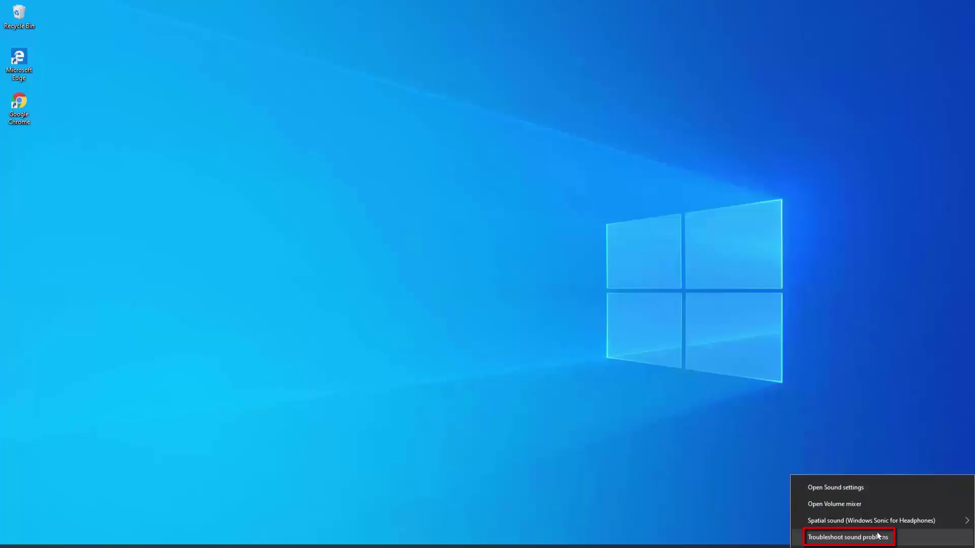
click(855, 537)
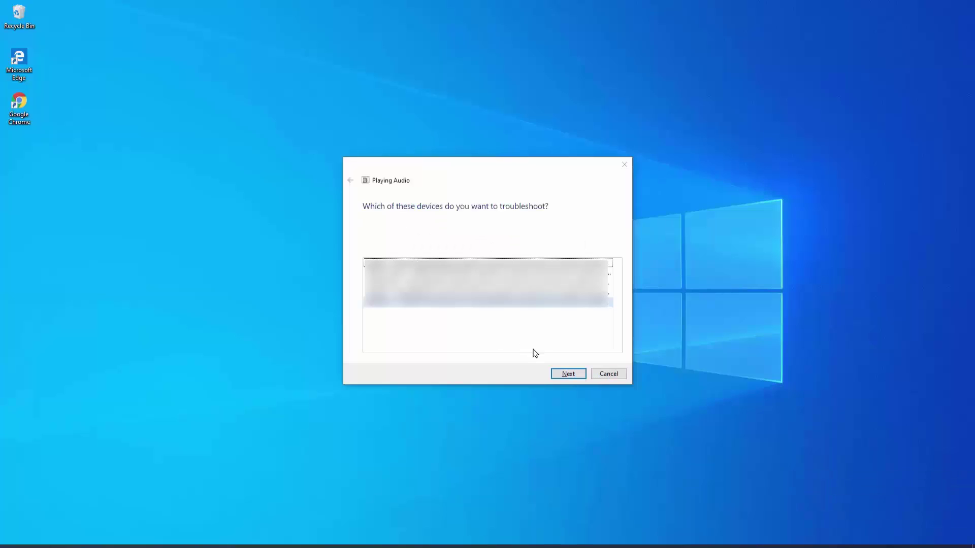
click(623, 162)
click(9, 547)
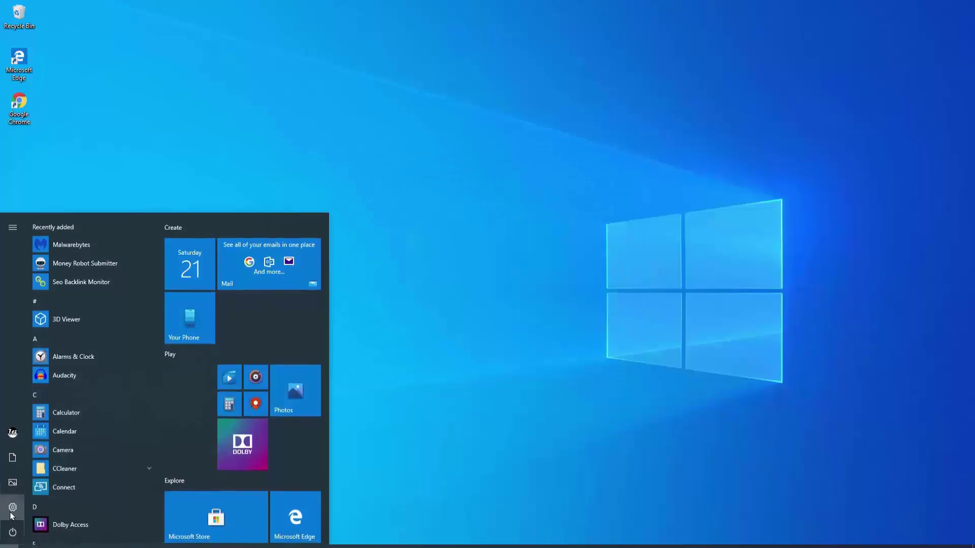
click(13, 508)
click(125, 173)
click(124, 178)
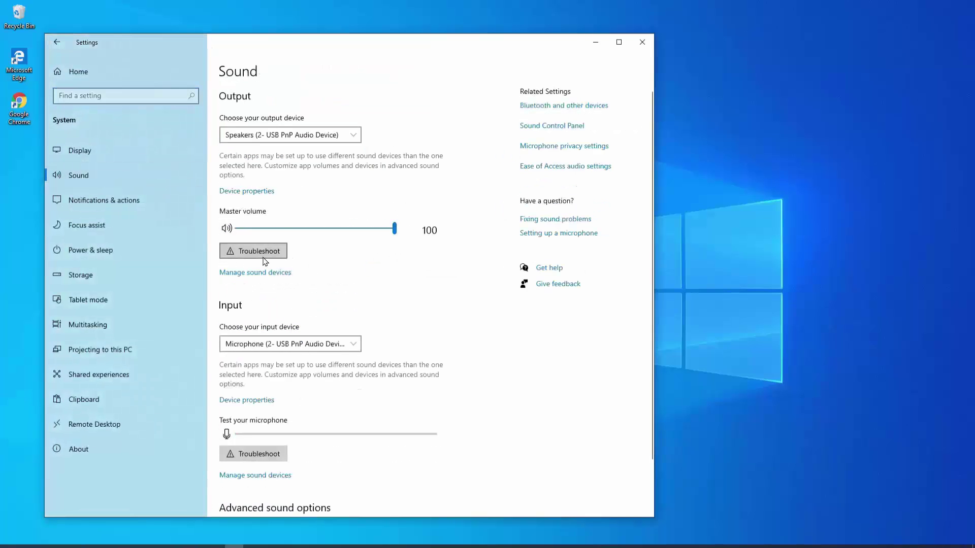
click(642, 44)
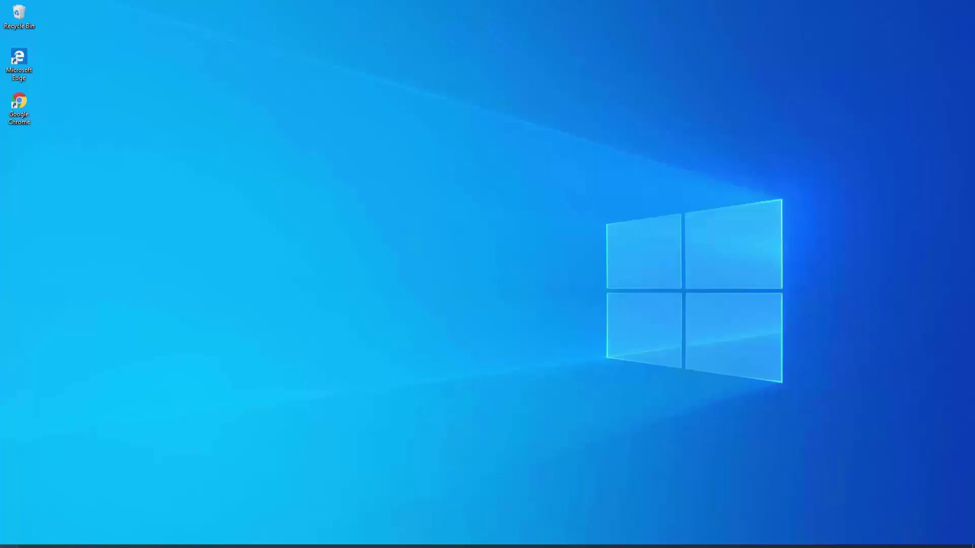
View the output speakers' Device properties under Settings > System > Sound
click(10, 546)
click(20, 507)
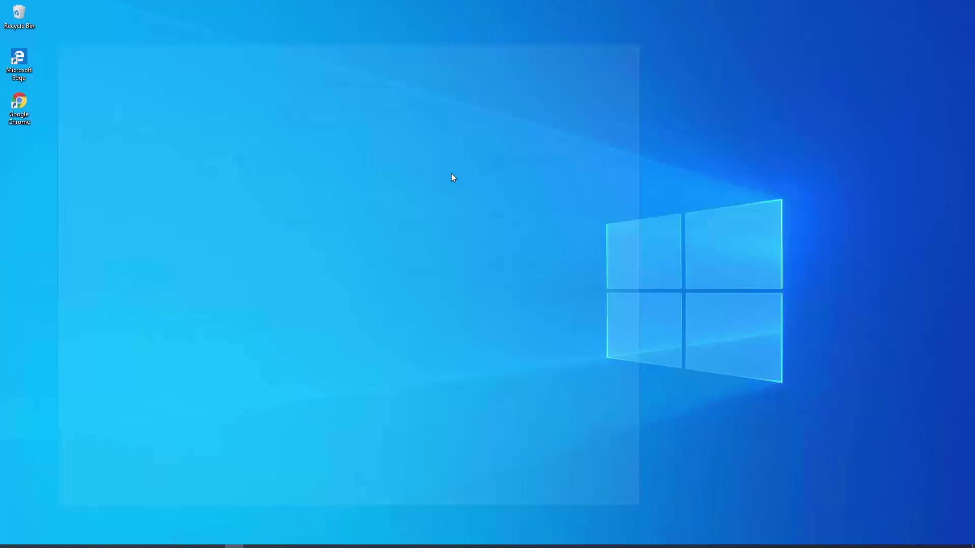
click(125, 170)
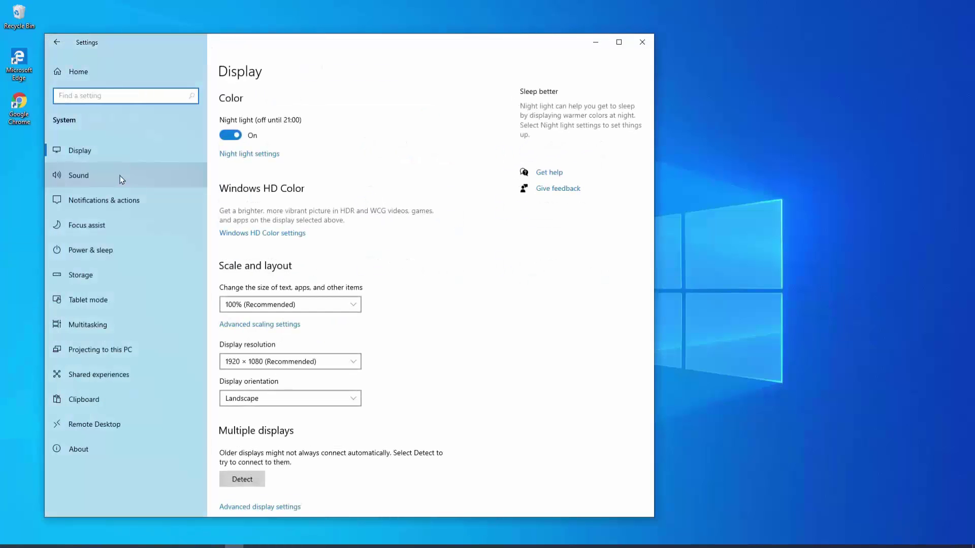
click(122, 178)
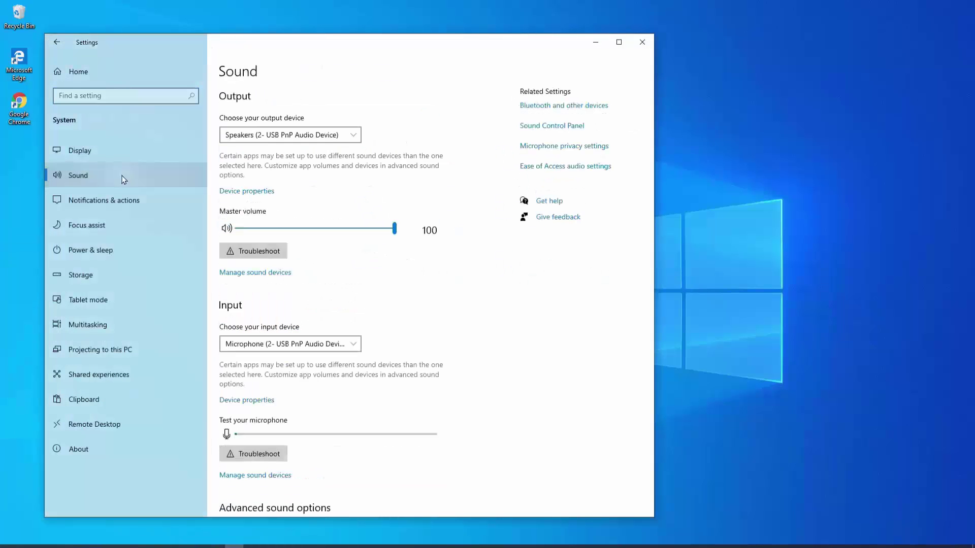
click(239, 191)
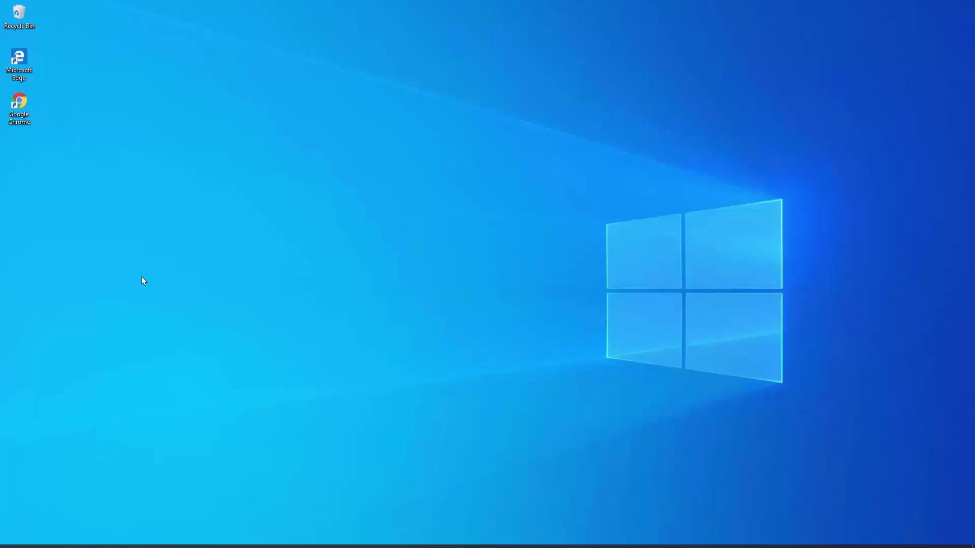
Open Device Manager, expand Sound, video and game controllers and select USB PnP Audio Device
right_click(10, 541)
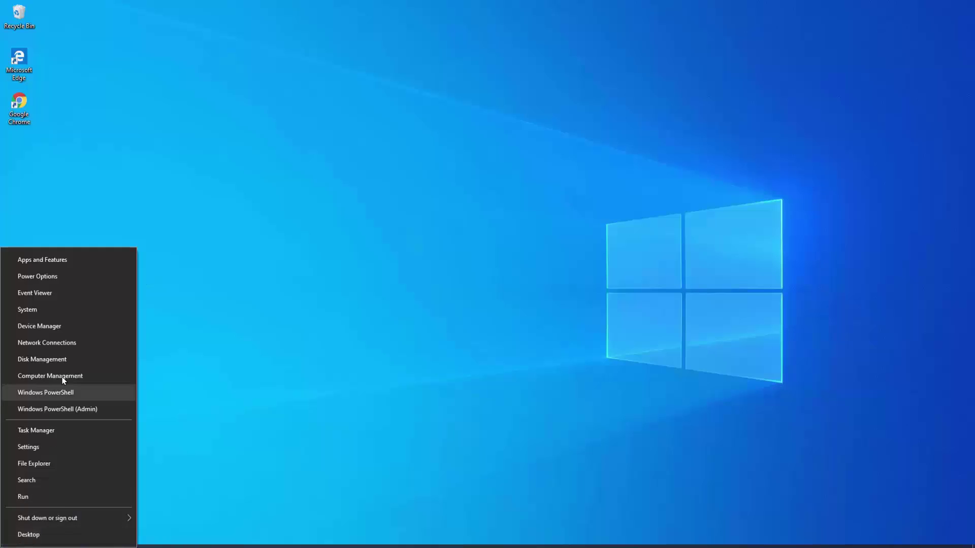
click(70, 331)
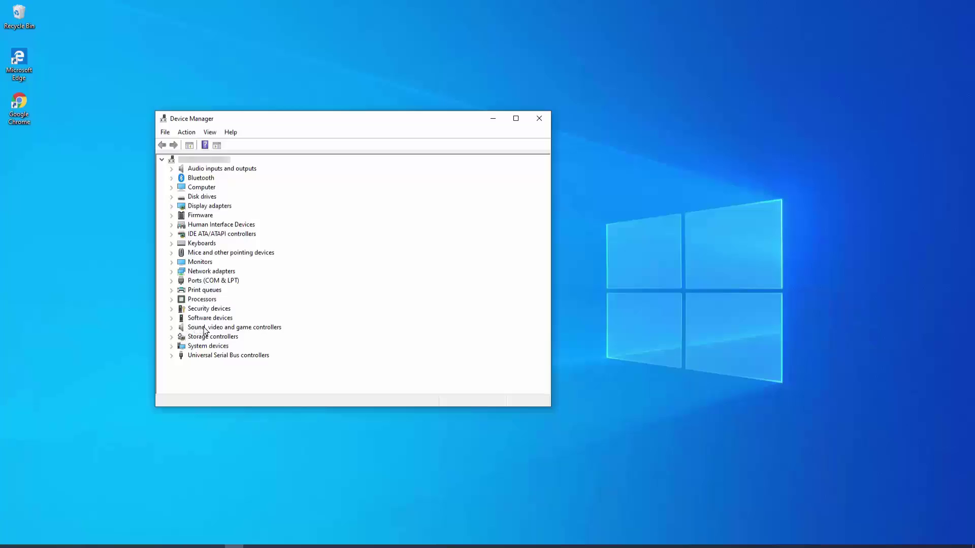
click(209, 329)
double_click(209, 328)
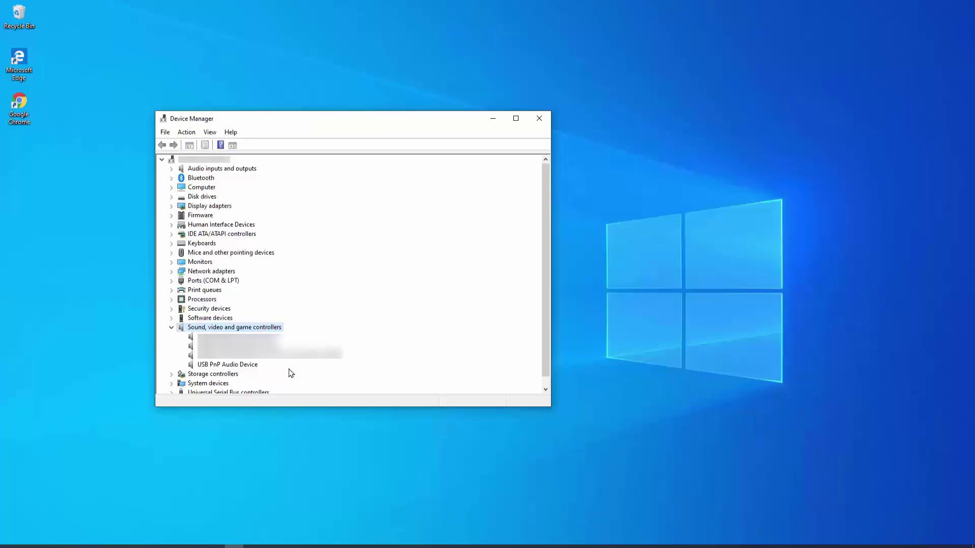
click(243, 367)
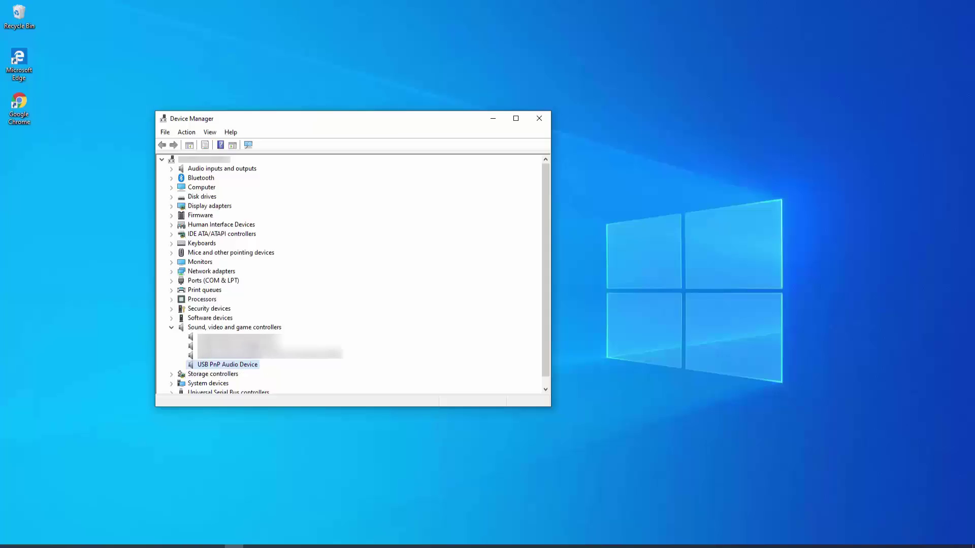
right_click(254, 367)
click(271, 376)
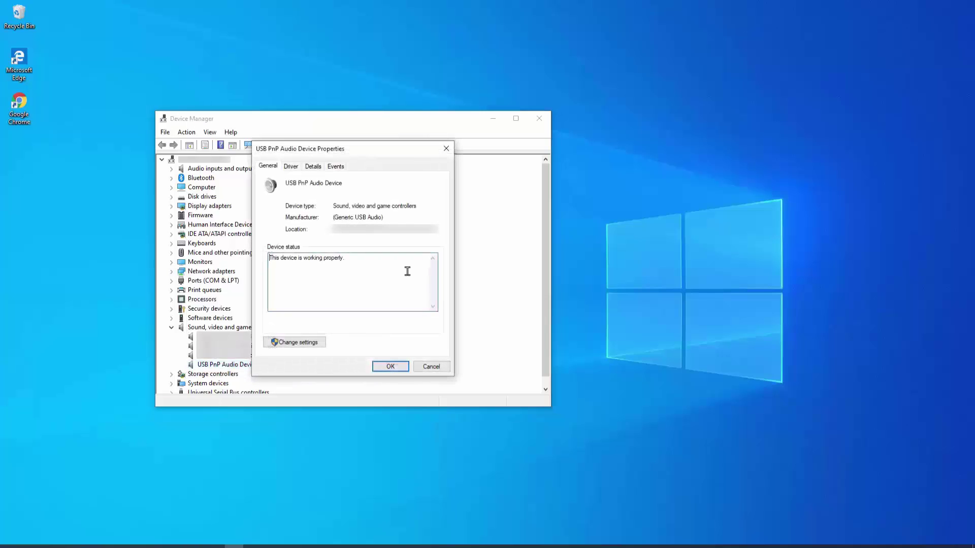
click(291, 167)
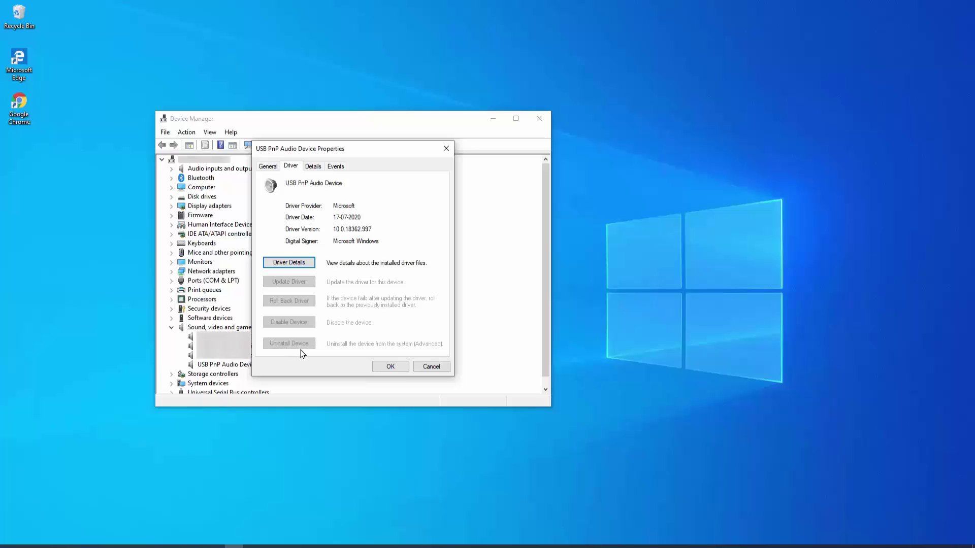
click(388, 367)
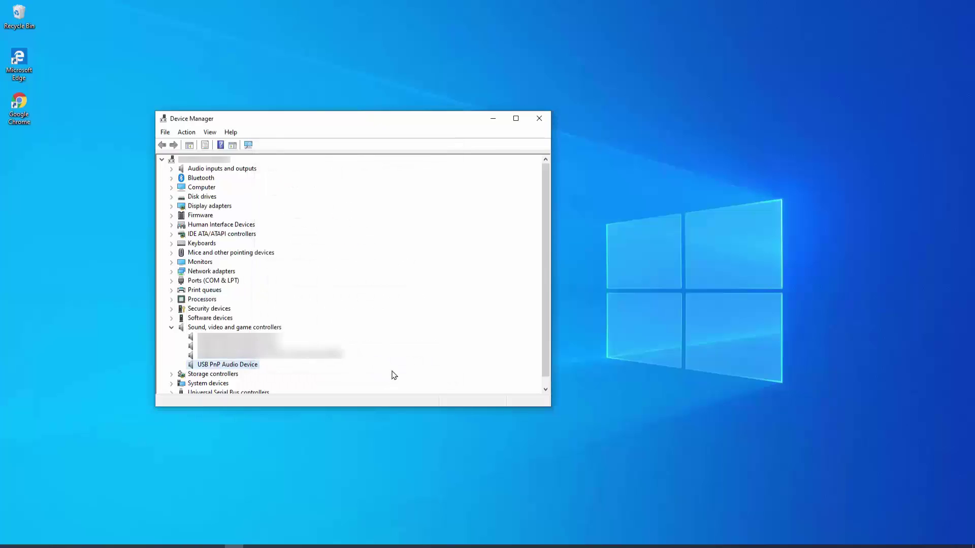
Scan for hardware changes, close Device Manager, and launch Windows Settings from Start
click(249, 146)
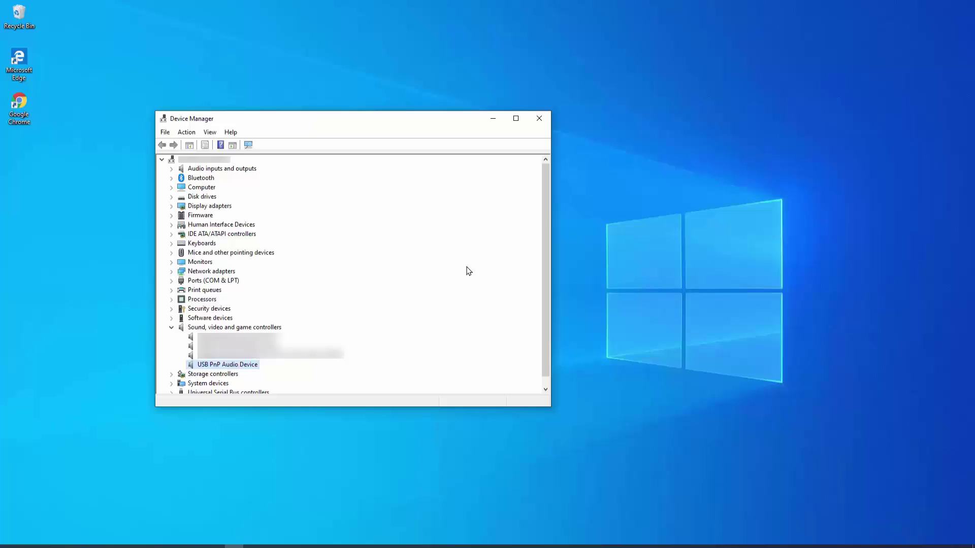
click(539, 118)
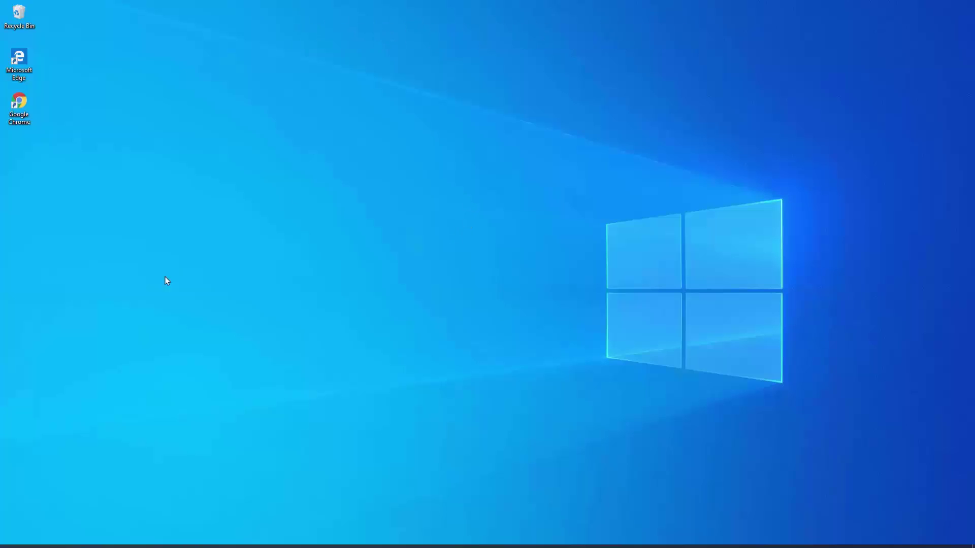
click(9, 546)
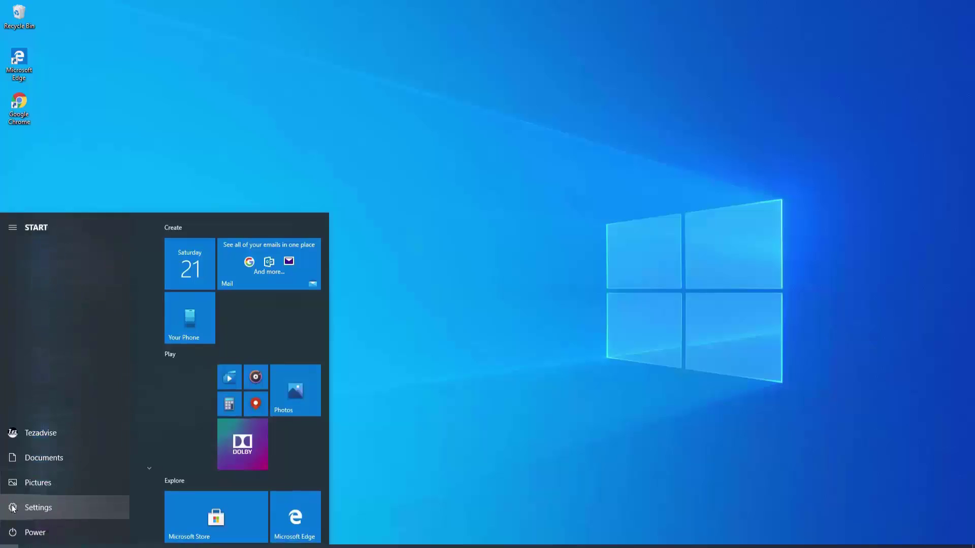
click(13, 509)
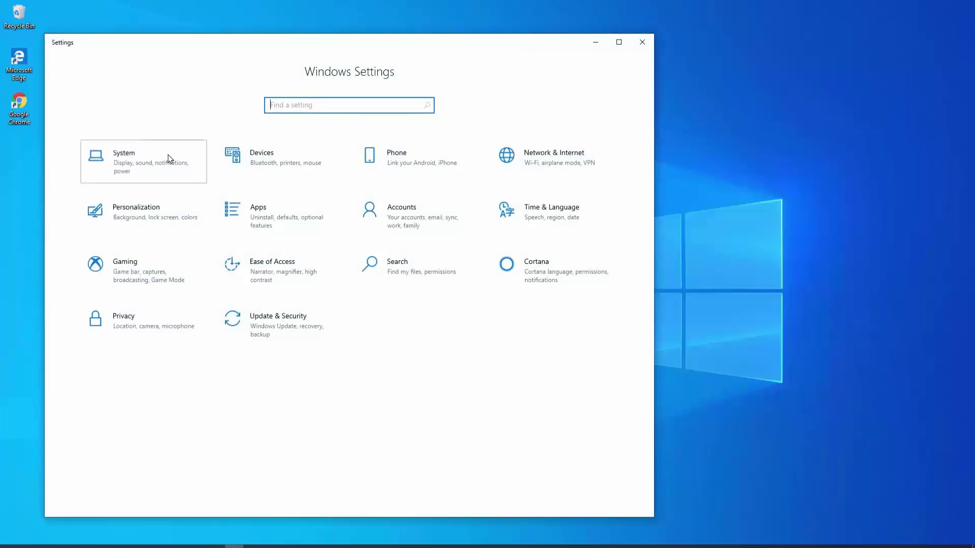
In the Sound control panel, confirm the USB speakers as default playback and review Recording devices
click(170, 159)
click(79, 176)
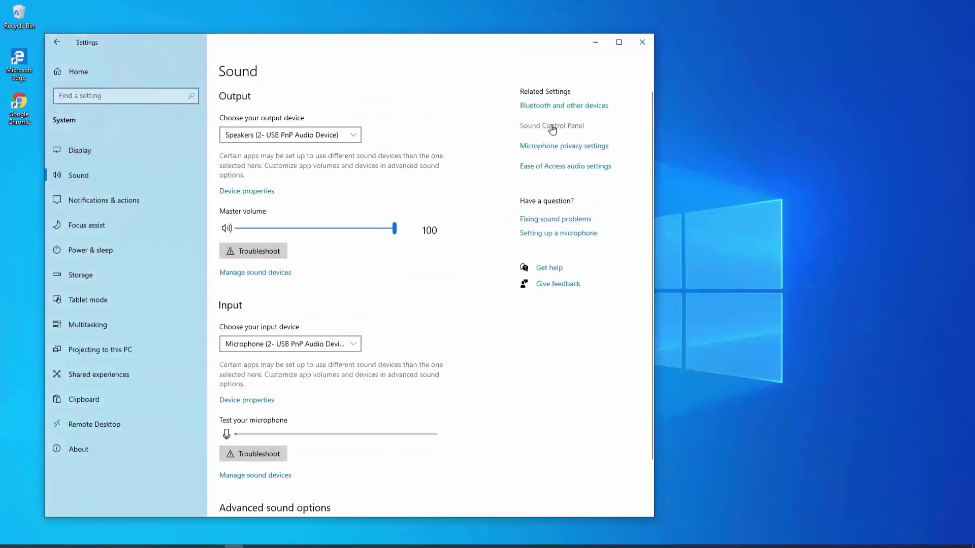
click(558, 128)
click(233, 195)
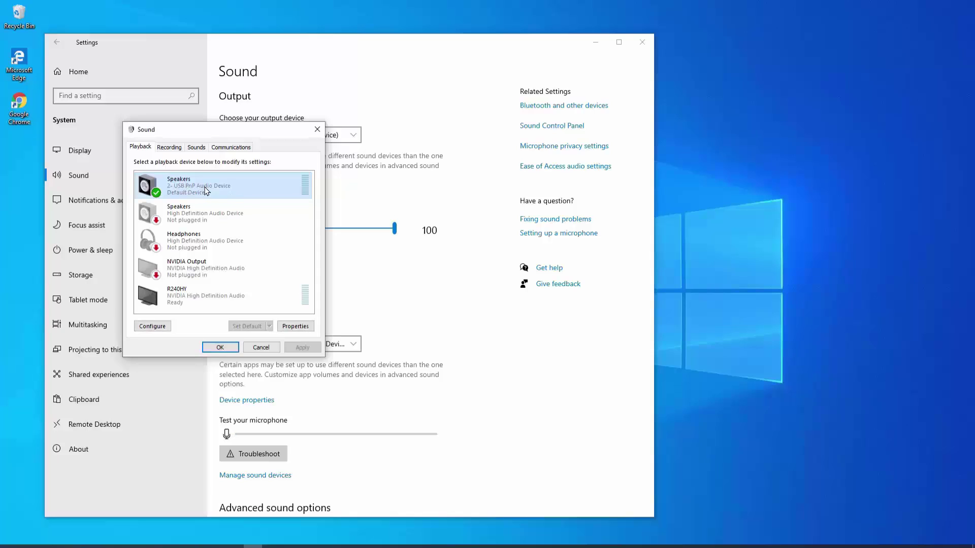
click(169, 148)
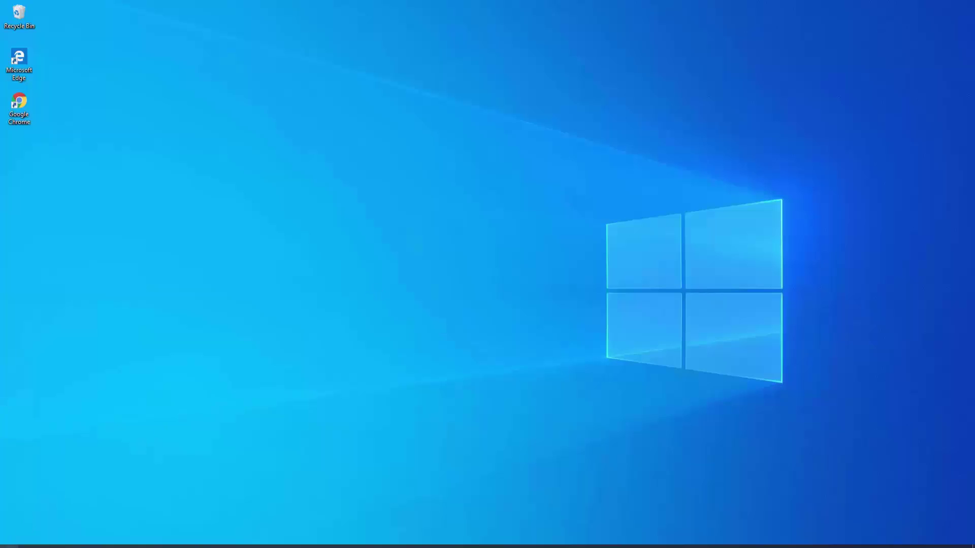
Tick Disable all enhancements in the Speakers properties, confirm with OK, and close Settings
click(9, 543)
click(14, 508)
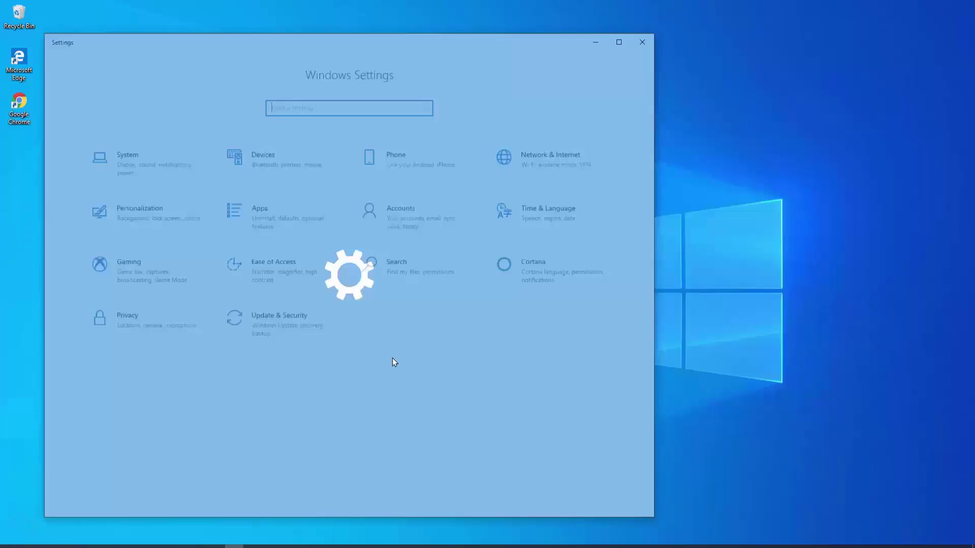
click(157, 158)
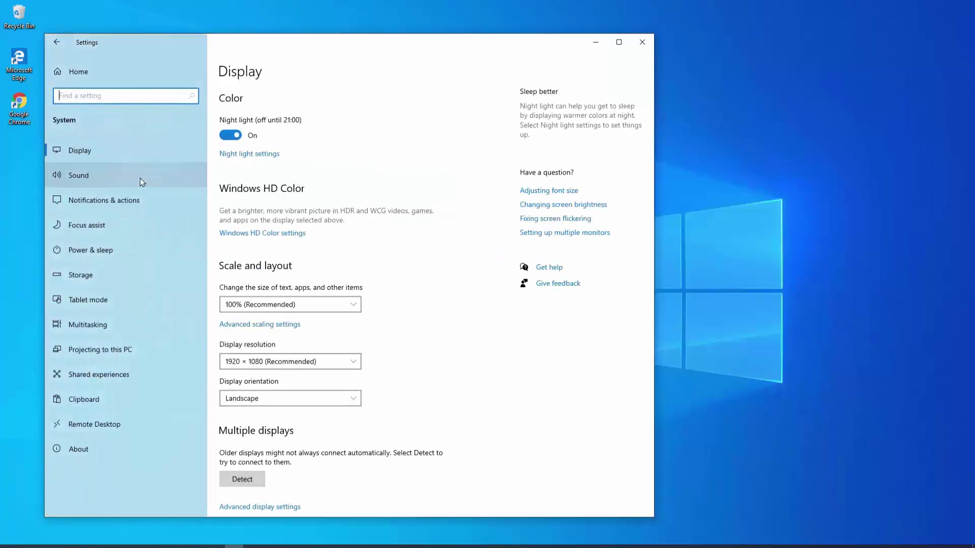
click(142, 180)
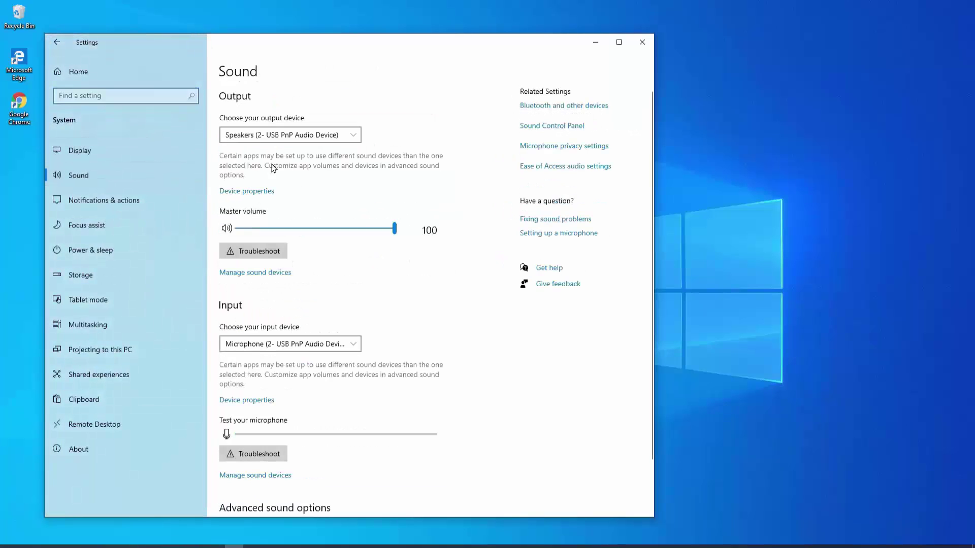
click(248, 192)
click(581, 116)
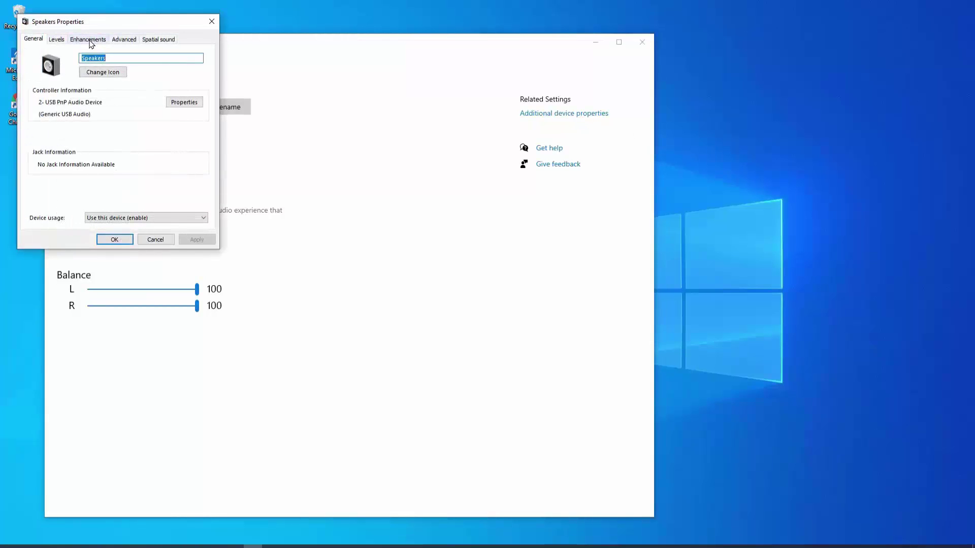
click(91, 44)
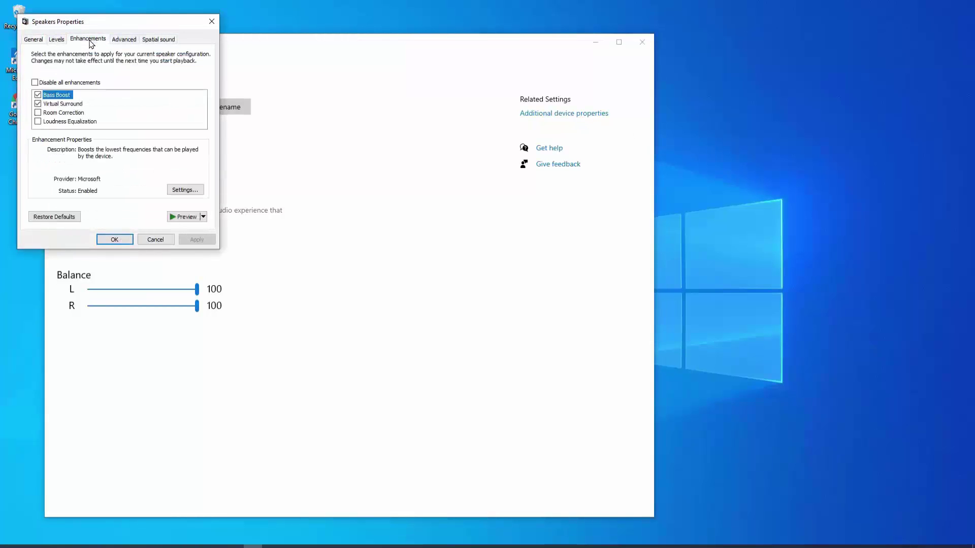
click(35, 83)
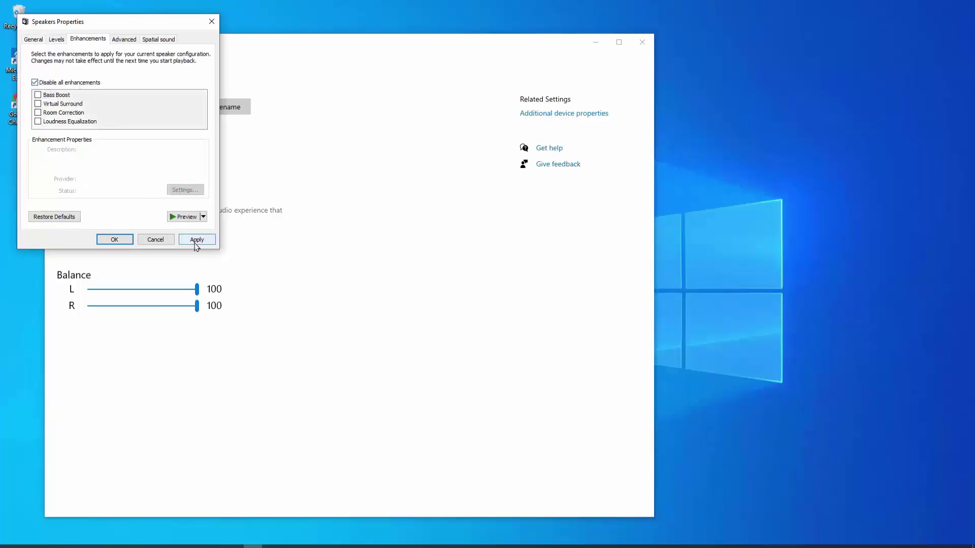
click(121, 241)
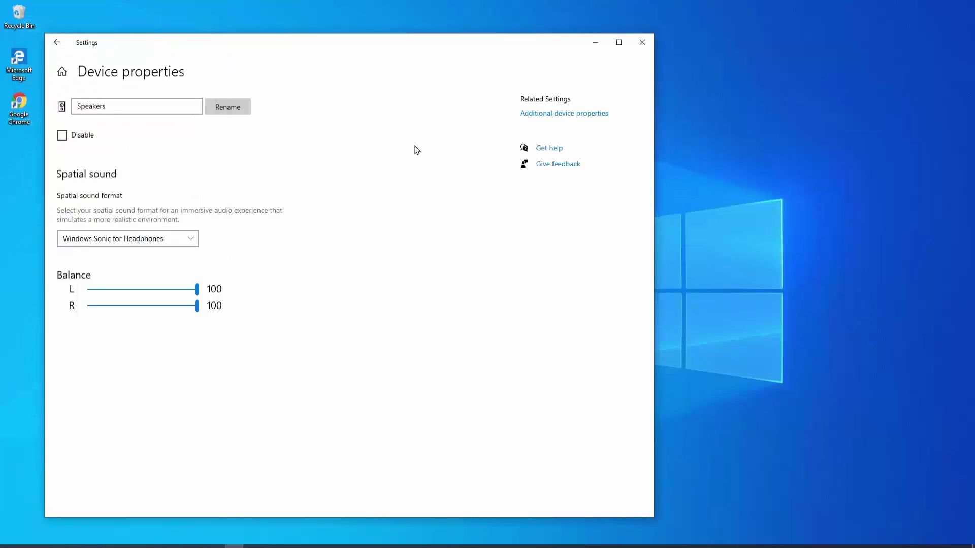
click(642, 42)
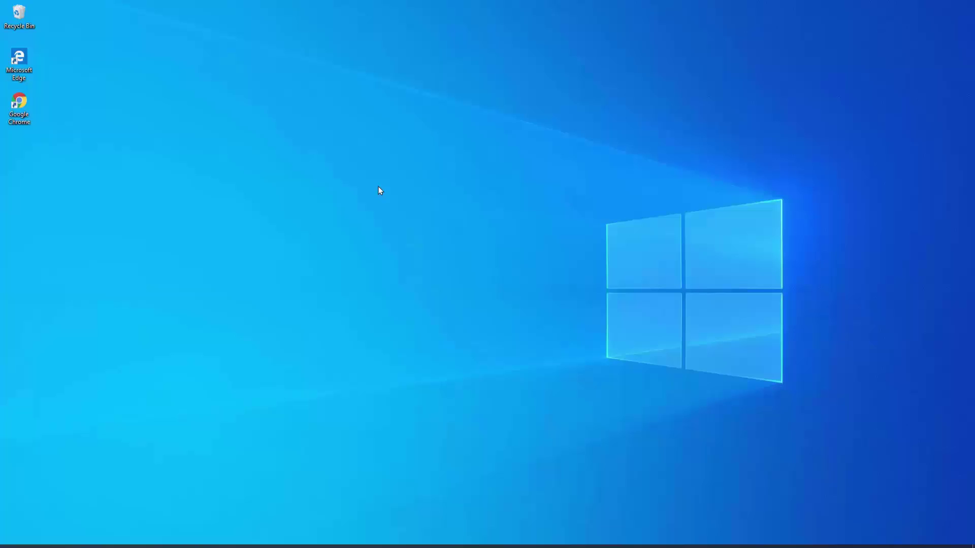
click(9, 546)
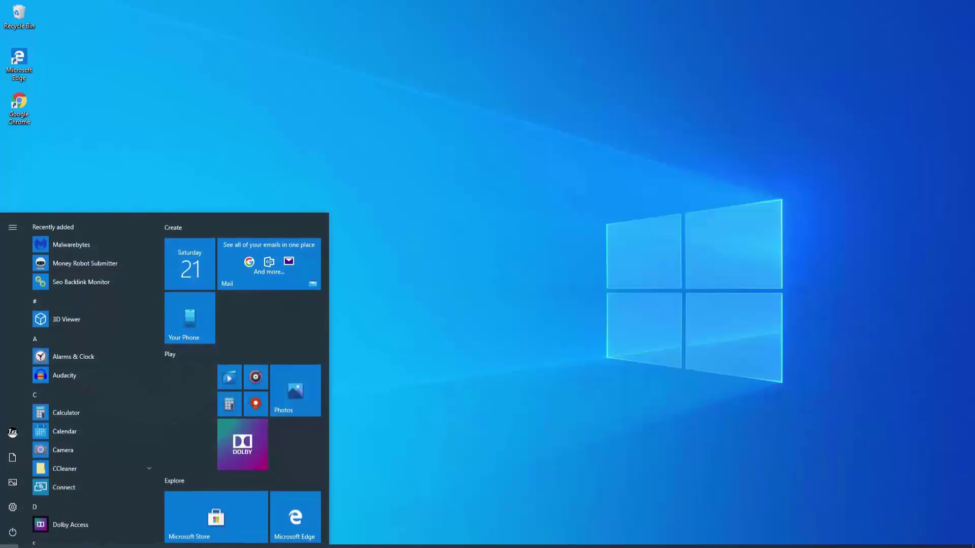
text(serv)
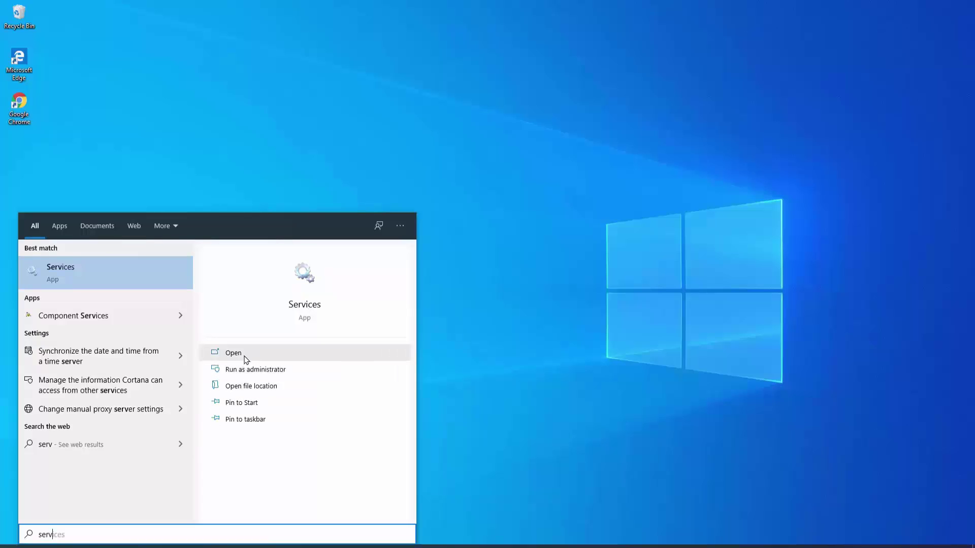
click(246, 359)
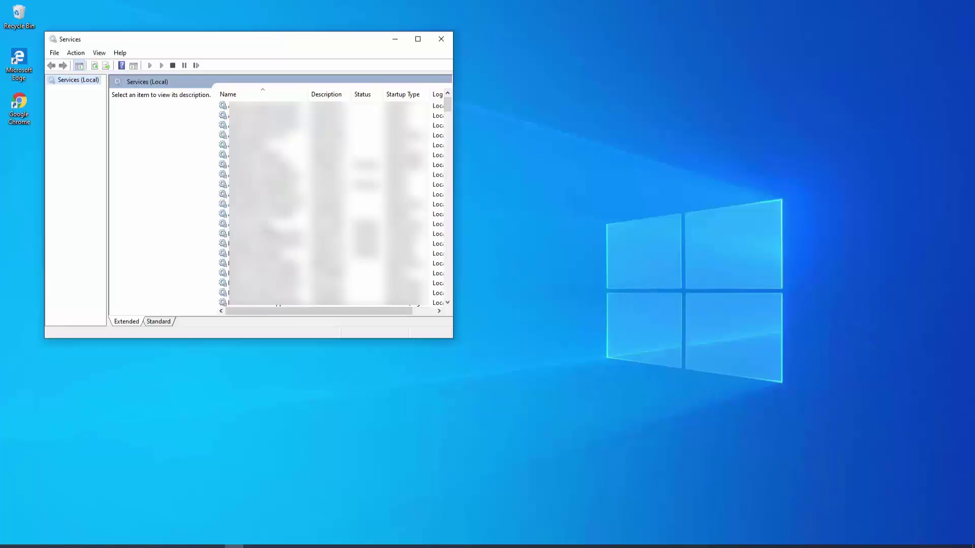
click(265, 155)
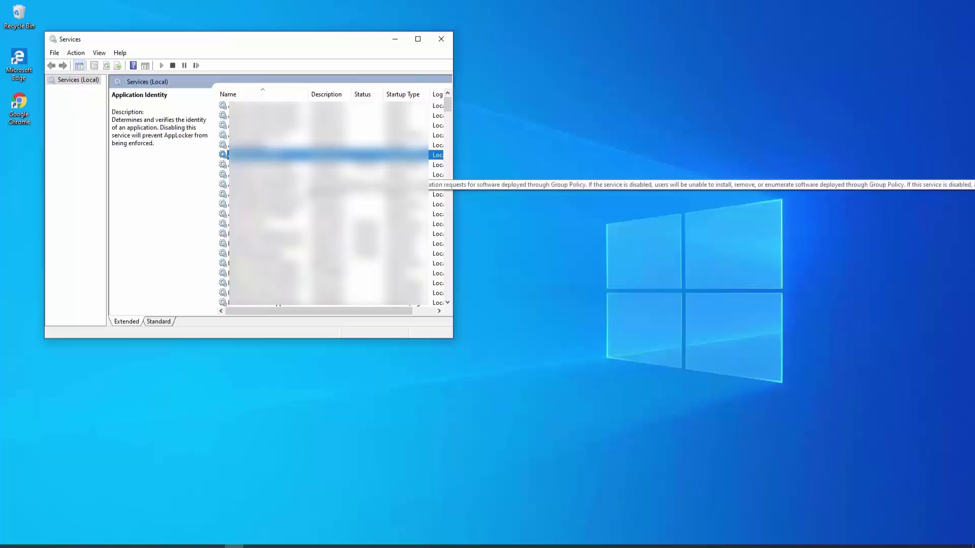
scroll(264, 155, down, 20)
click(264, 155)
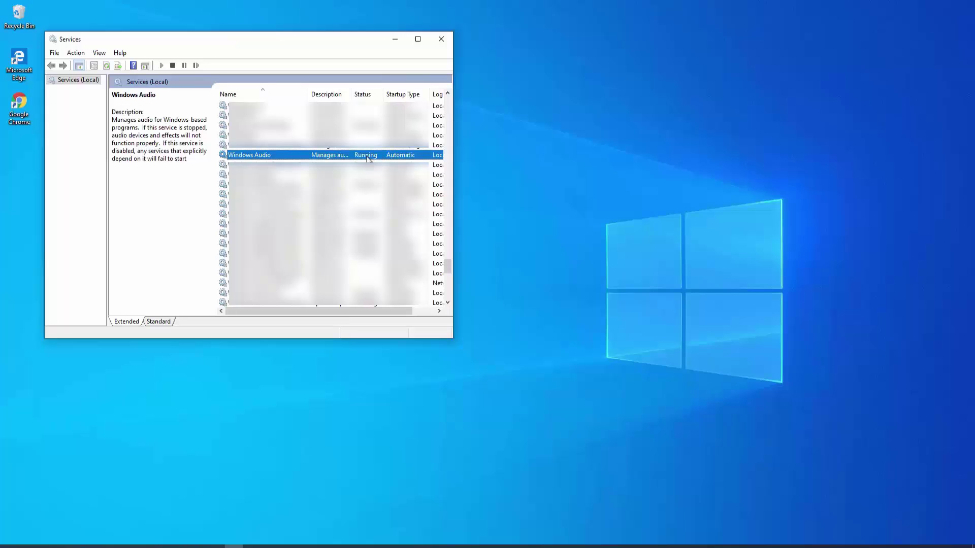
right_click(269, 155)
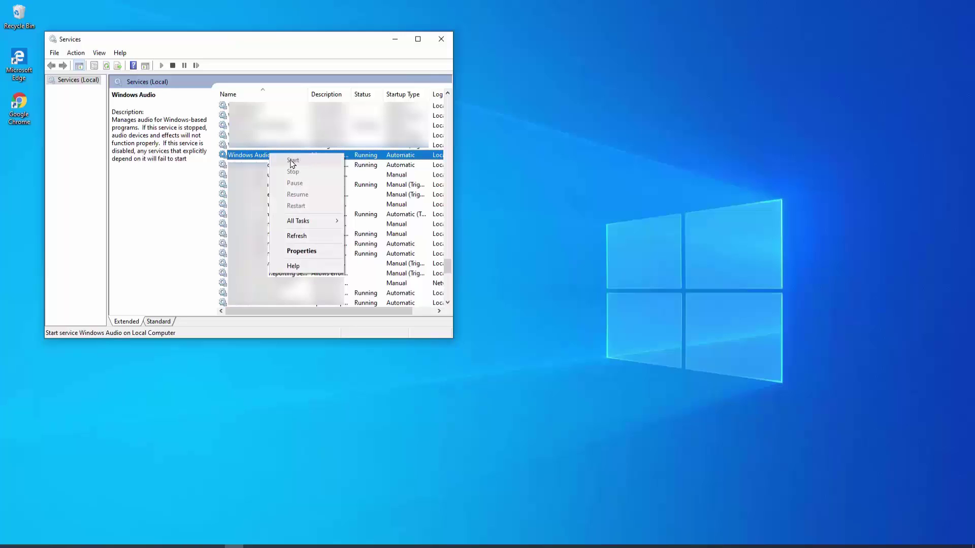
key(Escape)
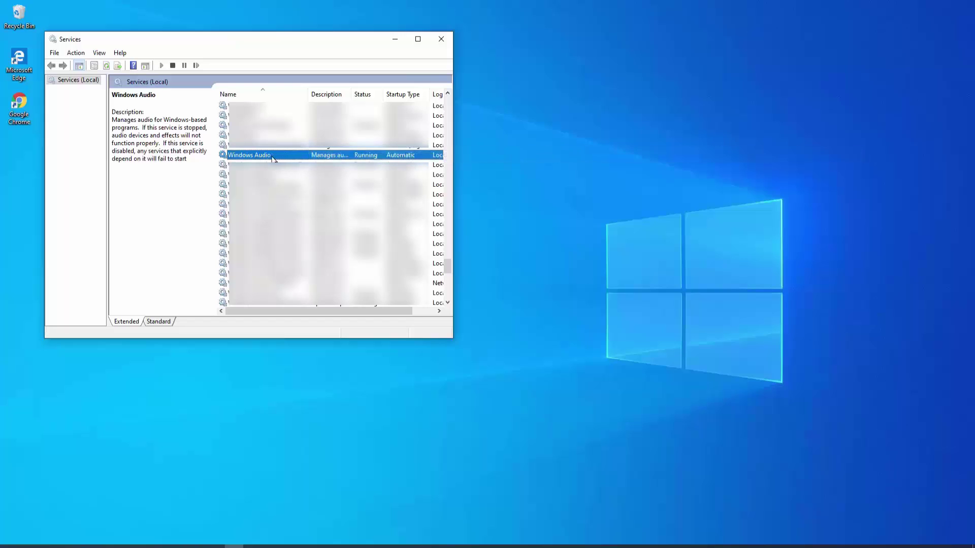
right_click(285, 154)
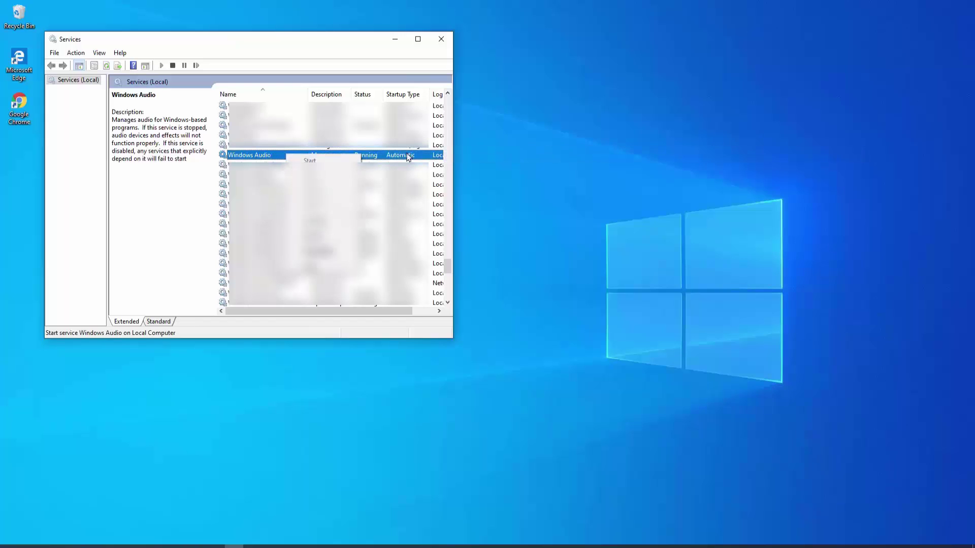
key(Escape)
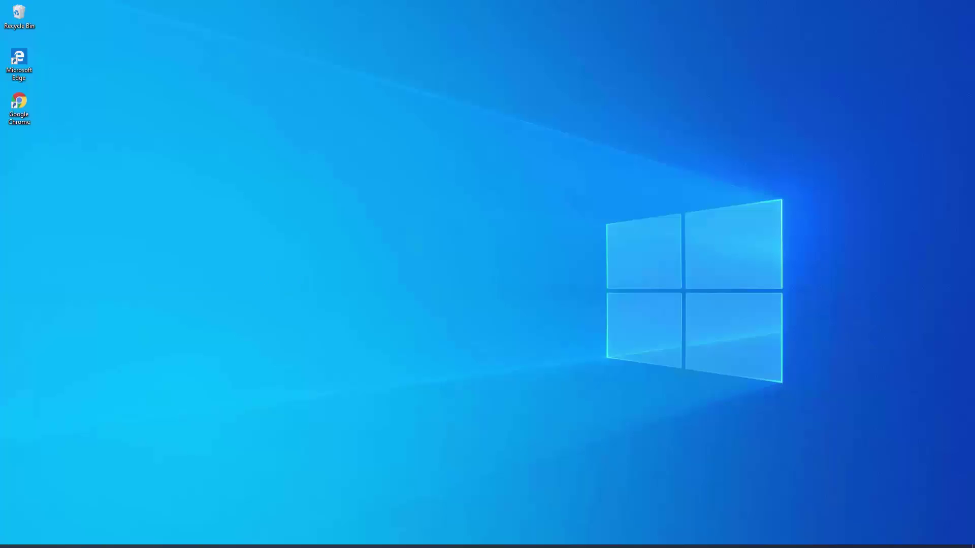
click(9, 540)
click(17, 504)
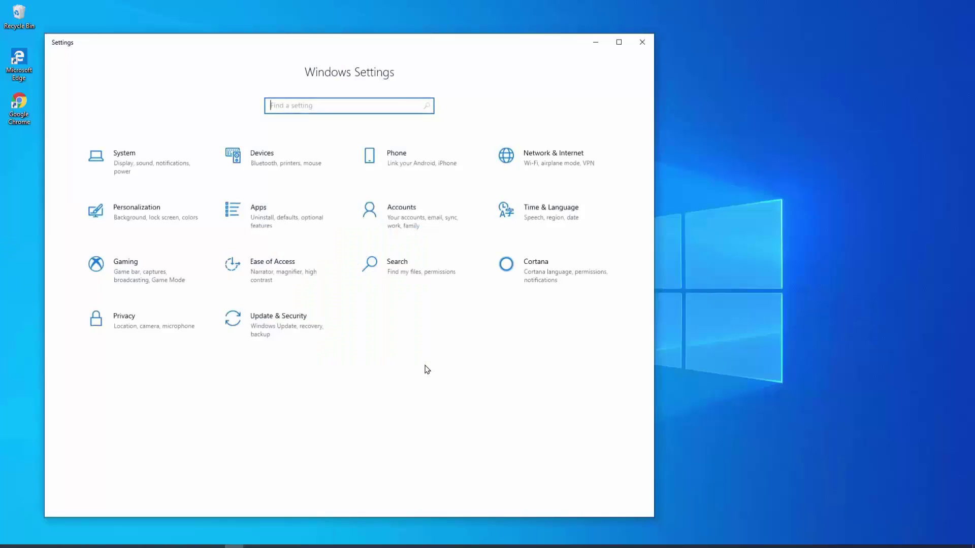
click(169, 161)
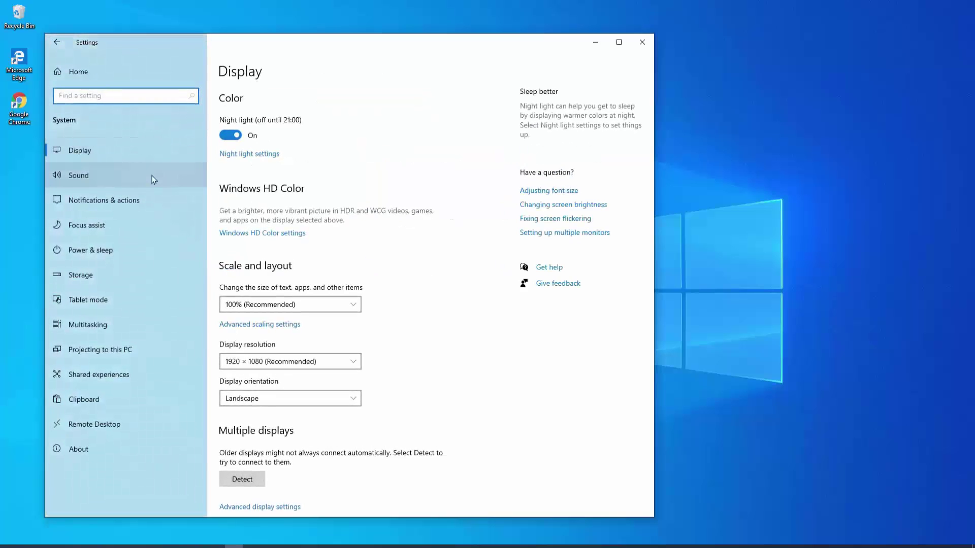
click(153, 179)
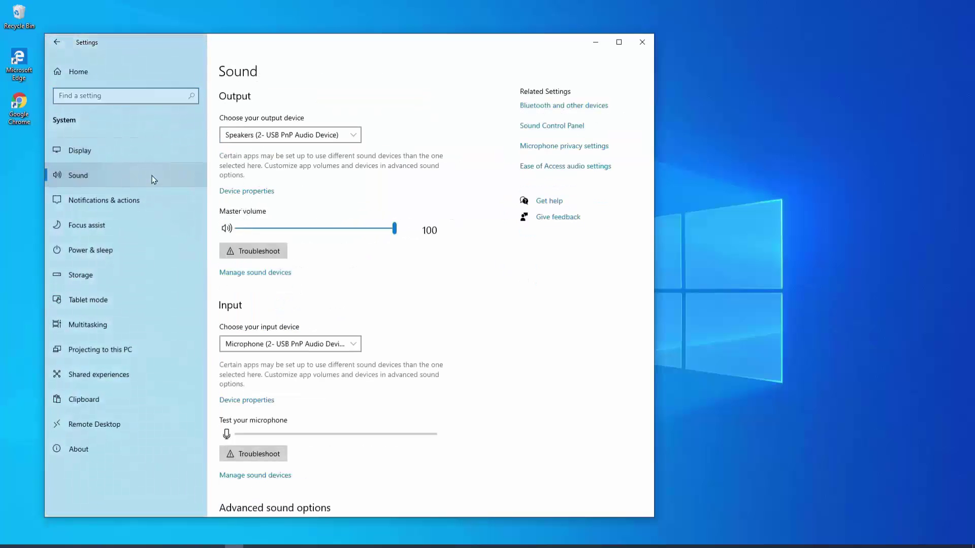
click(266, 196)
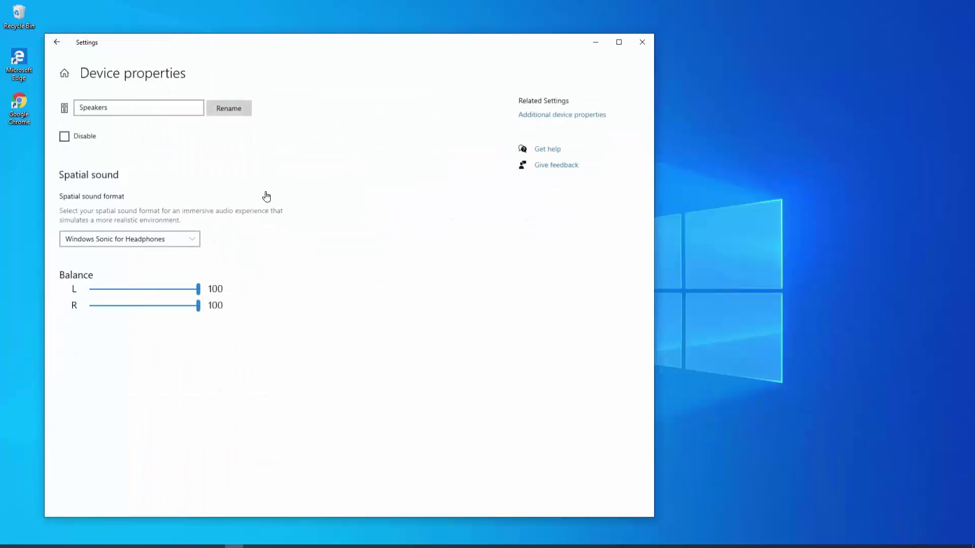
click(554, 117)
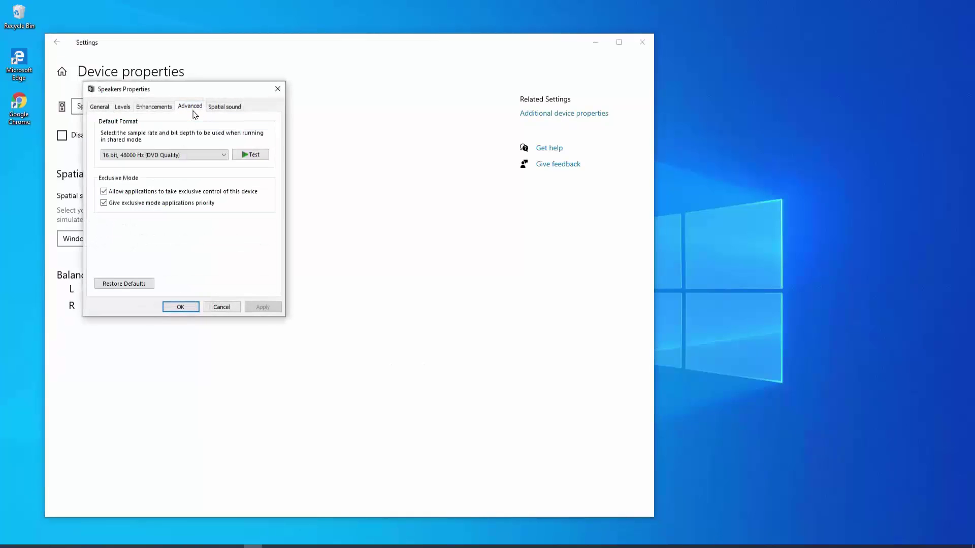
click(195, 155)
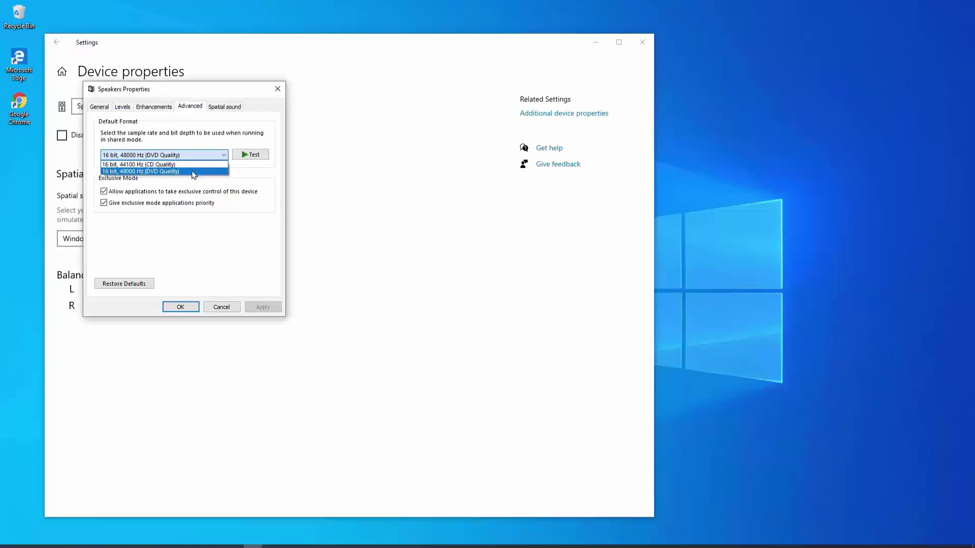
click(250, 248)
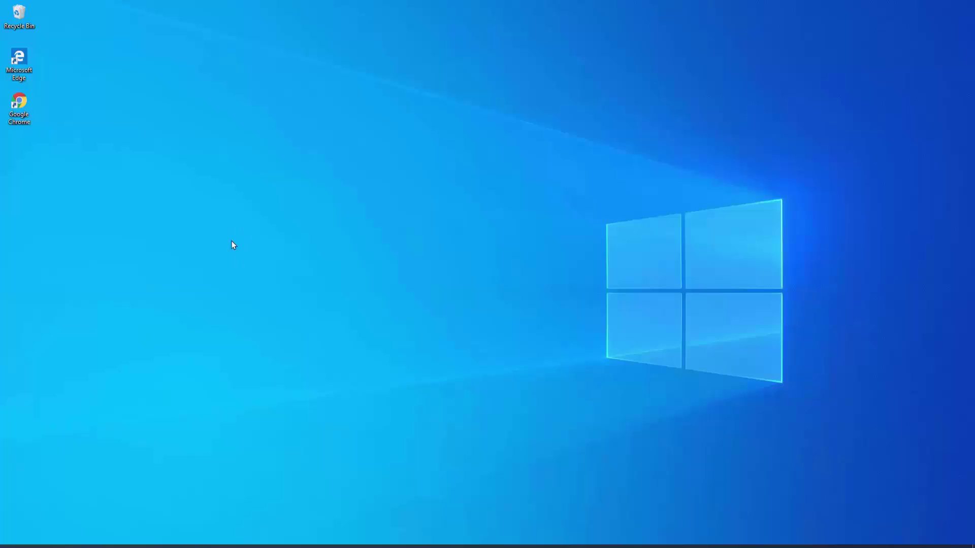
click(8, 545)
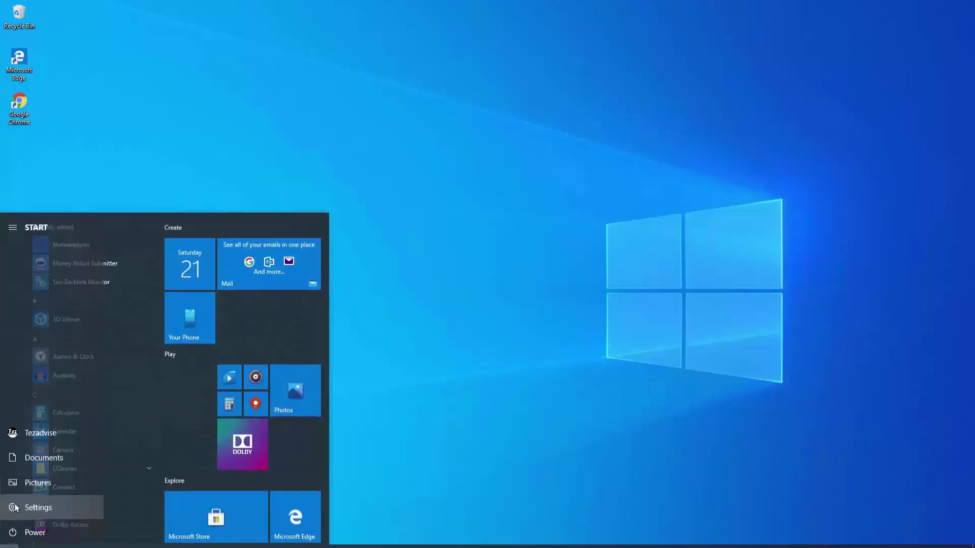
click(16, 508)
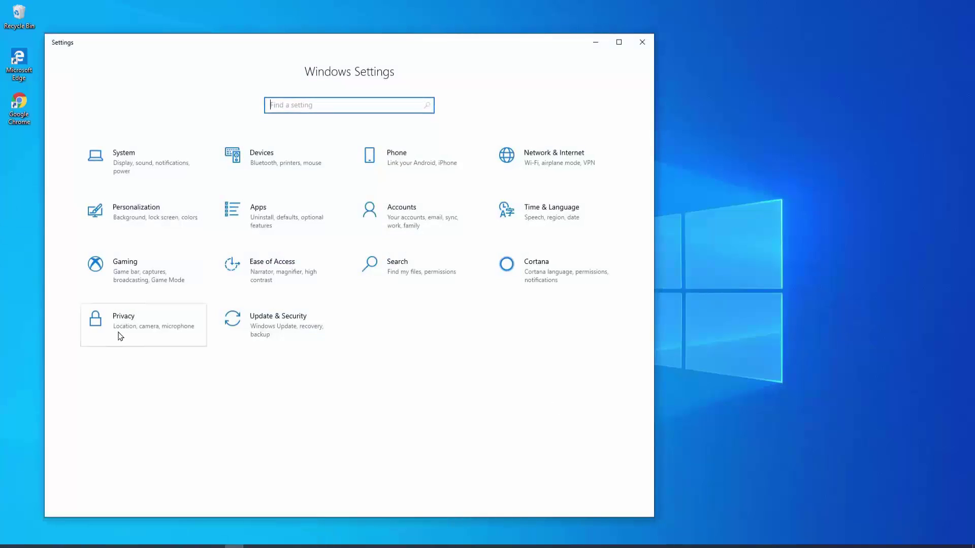
click(120, 336)
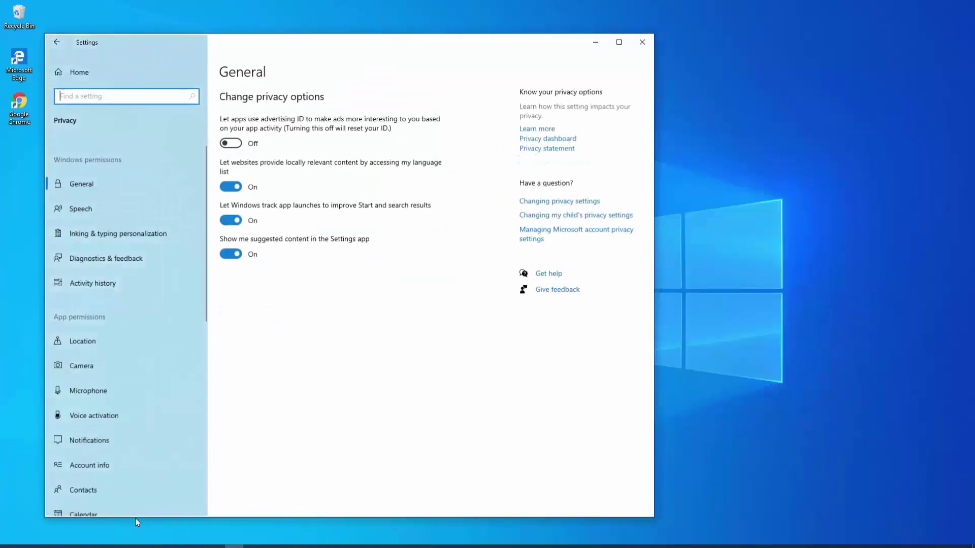
click(155, 395)
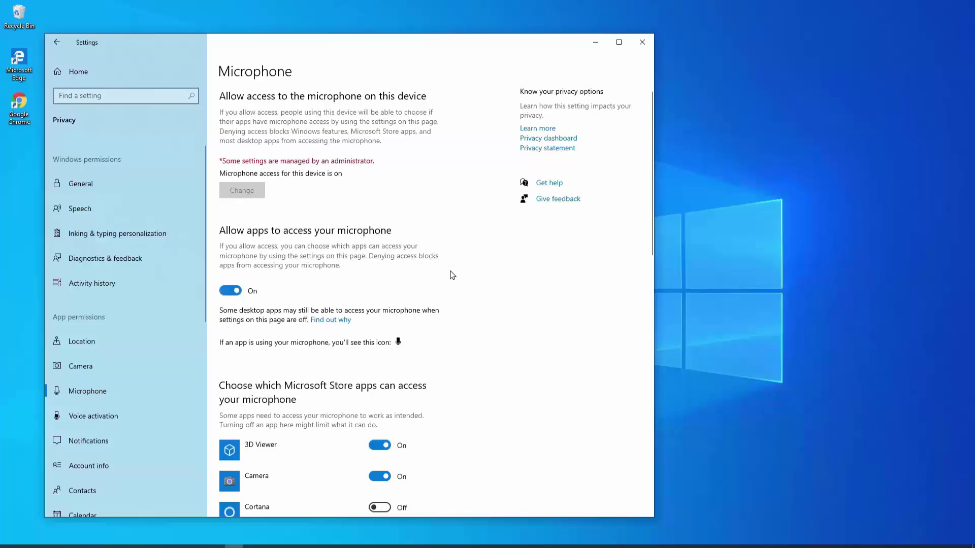
scroll(529, 223, down, 3)
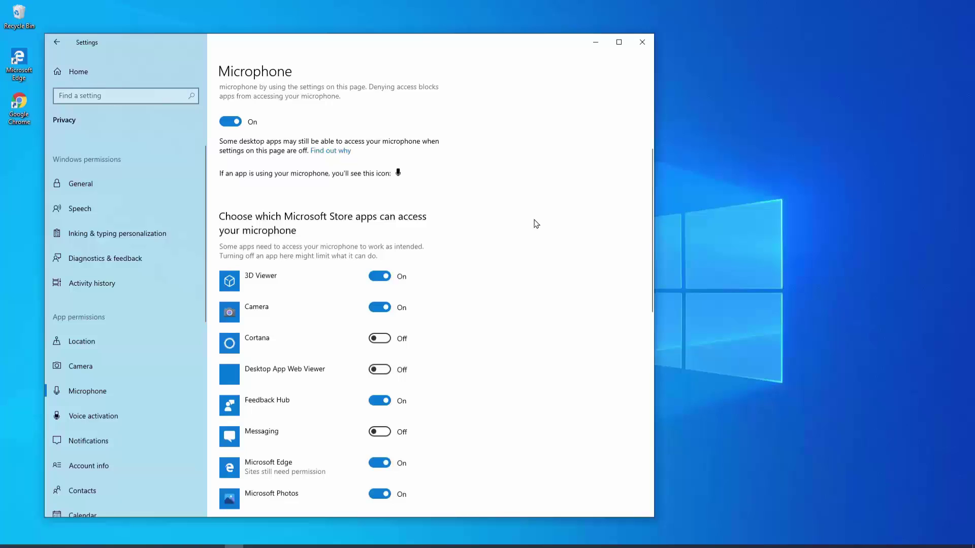
scroll(274, 378, down, 1)
scroll(274, 378, up, 1)
click(642, 42)
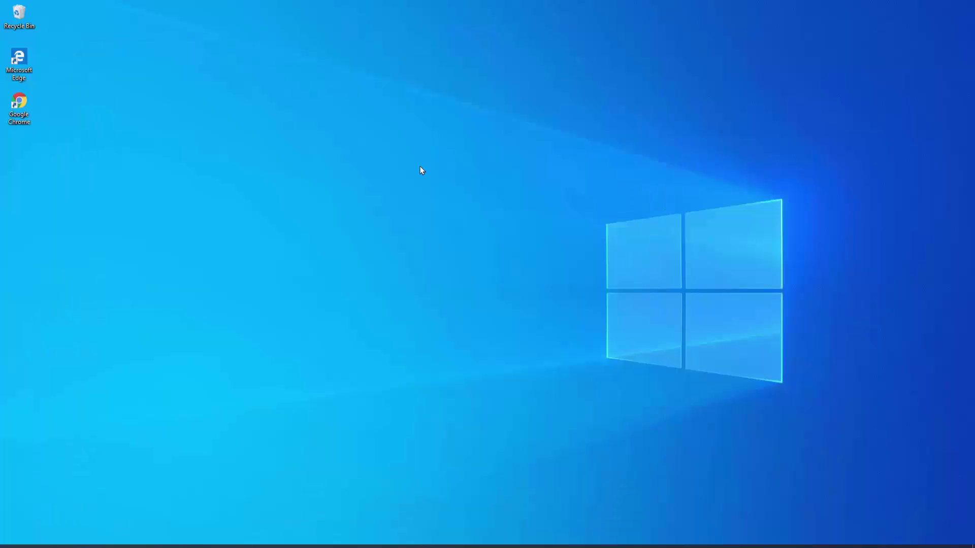